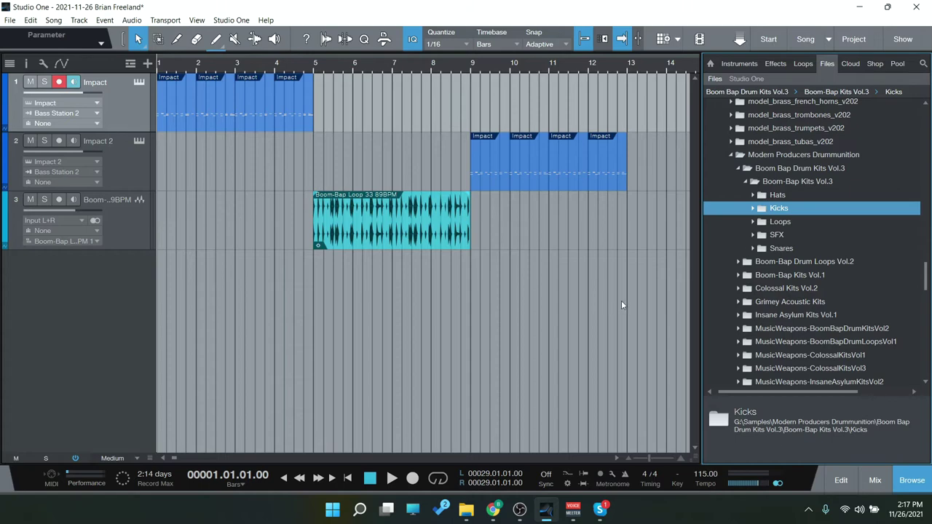
Audition the closed hat samples in the Boom-Bap Kits Vol.3 Hats folder, from Boom-Bap Hat CL 101 through 114.
{"action": "key", "text": "Up"}
{"action": "key", "text": "Right"}
{"action": "key", "text": "Down"}
{"action": "key", "text": "Down"}
{"action": "key", "text": "Down"}
{"action": "key", "text": "Down"}
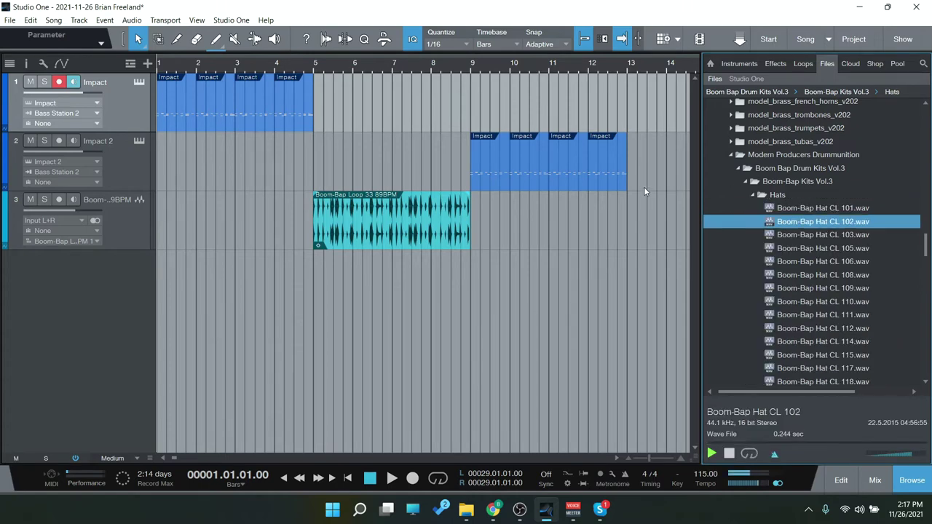
{"action": "key", "text": "Down"}
{"action": "key", "text": "Down"}
{"action": "key", "text": "Down"}
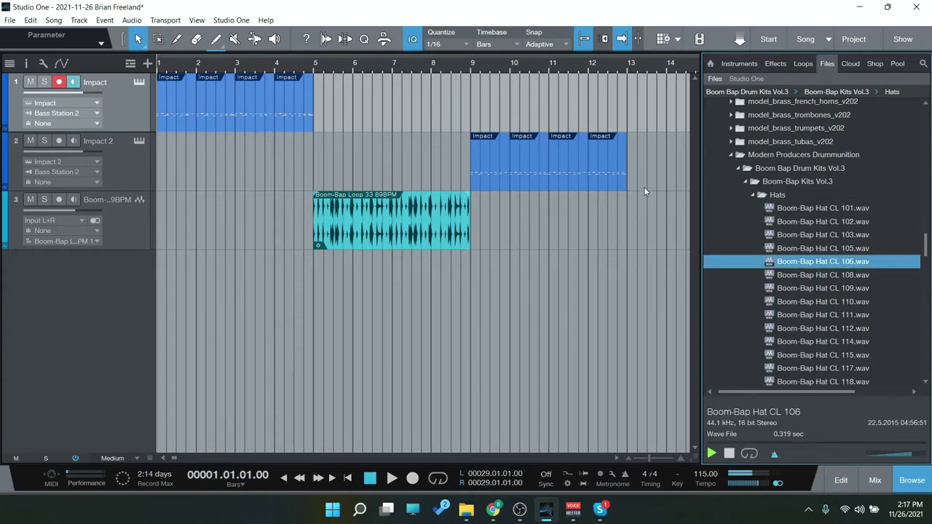
{"action": "key", "text": "Down"}
{"action": "key", "text": "Down"}
{"action": "key", "text": "Down"}
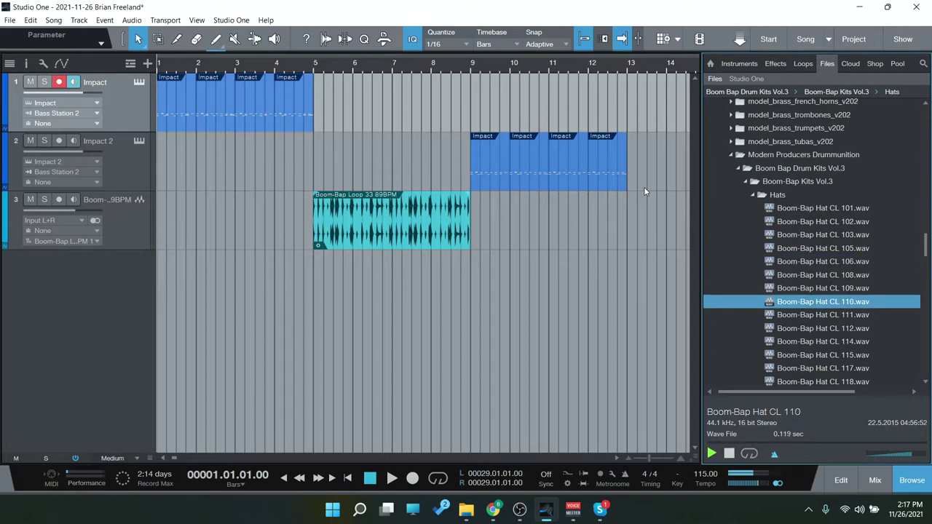
{"action": "key", "text": "Down"}
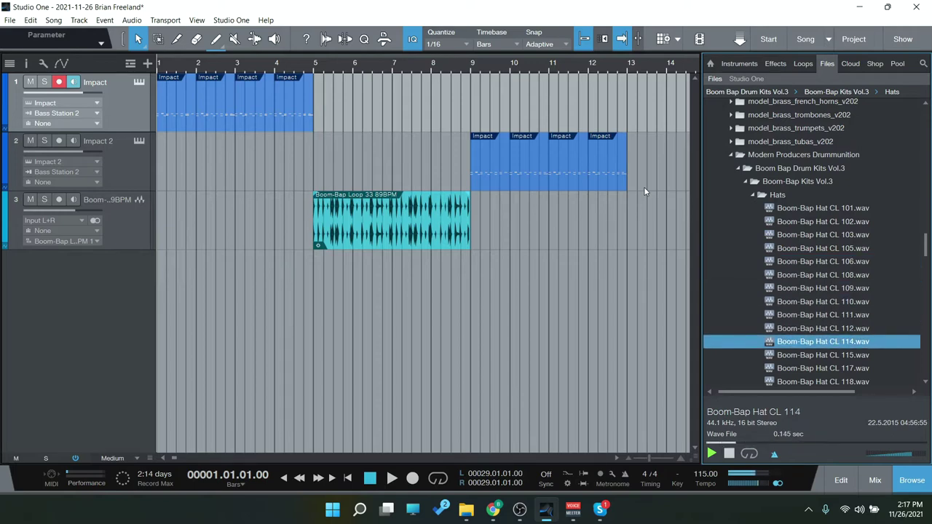
Collapse the Hats folder and audition the Boom-Bap Kits Vol.3 kick samples from Boom-Bap Kick 101 through 115.
{"action": "left_click", "coordinate": [752, 194]}
{"action": "left_click", "coordinate": [778, 208]}
{"action": "left_click", "coordinate": [805, 226]}
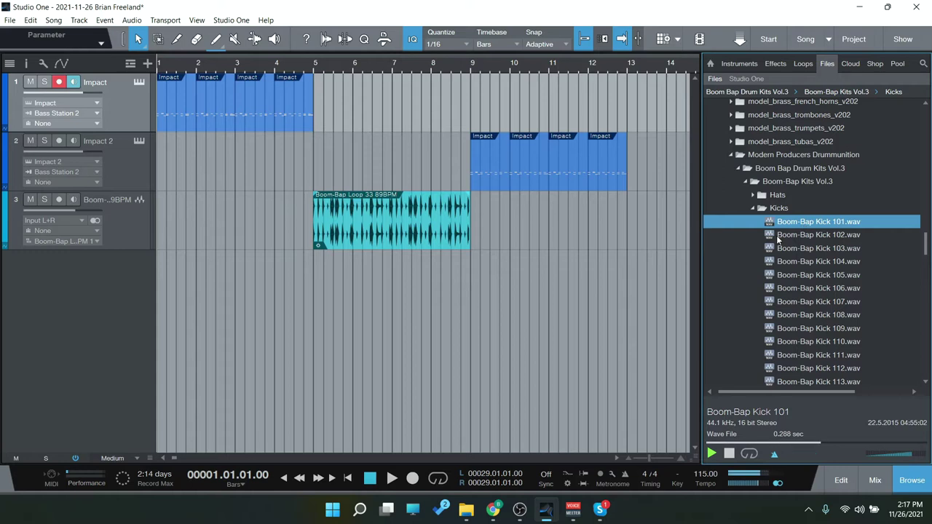
{"action": "key", "text": "Down"}
{"action": "key", "text": "Down"}
{"action": "key", "text": "Down"}
{"action": "key", "text": "Down"}
{"action": "key", "text": "Down"}
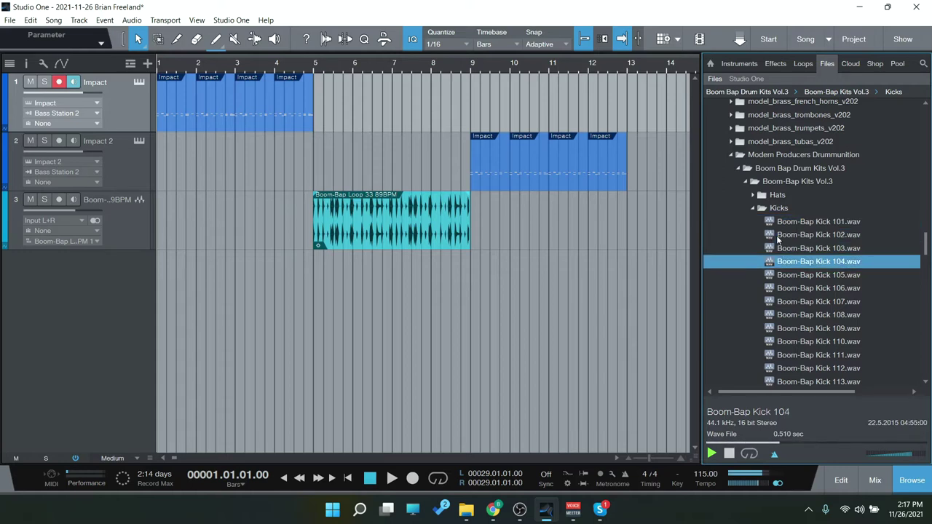
{"action": "key", "text": "Down"}
{"action": "key", "text": "Down"}
{"action": "key", "text": "Down"}
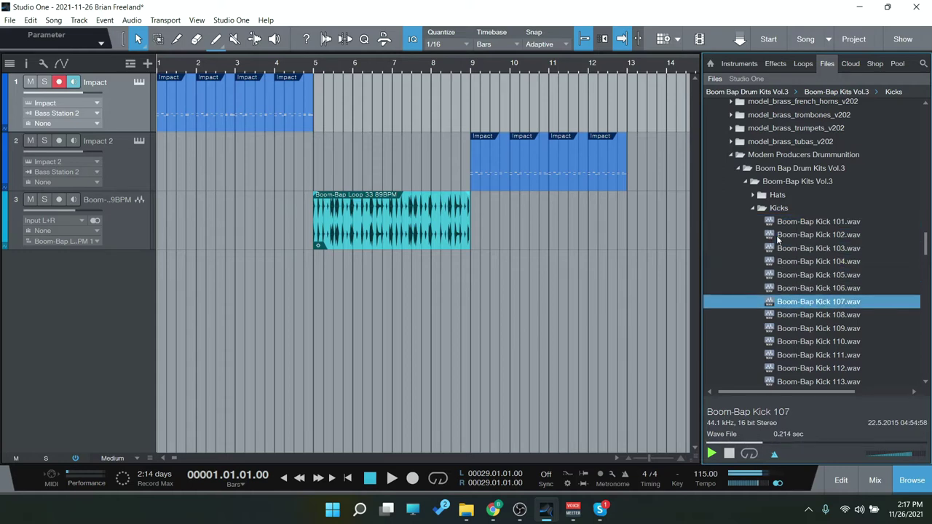
{"action": "key", "text": "Down"}
{"action": "key", "text": "Down"}
{"action": "key", "text": "Down"}
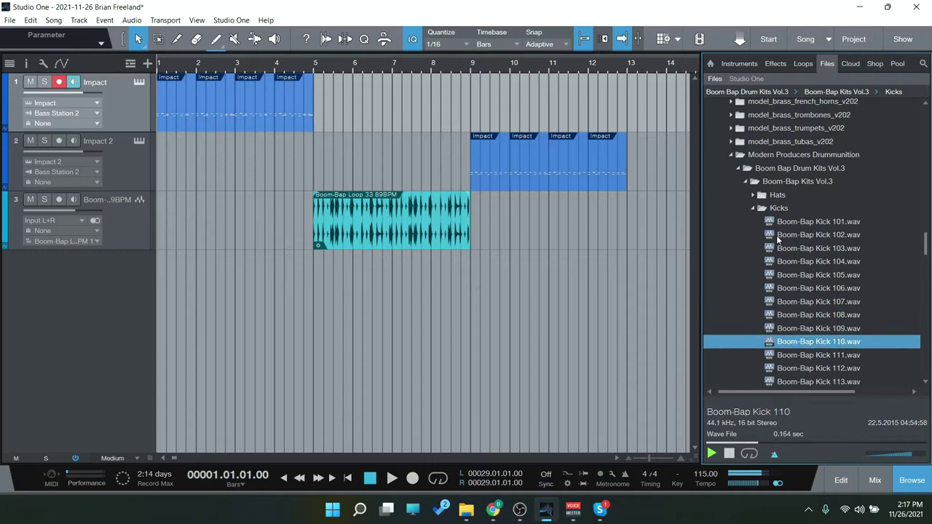
{"action": "key", "text": "Down"}
{"action": "key", "text": "Down"}
{"action": "key", "text": "Down"}
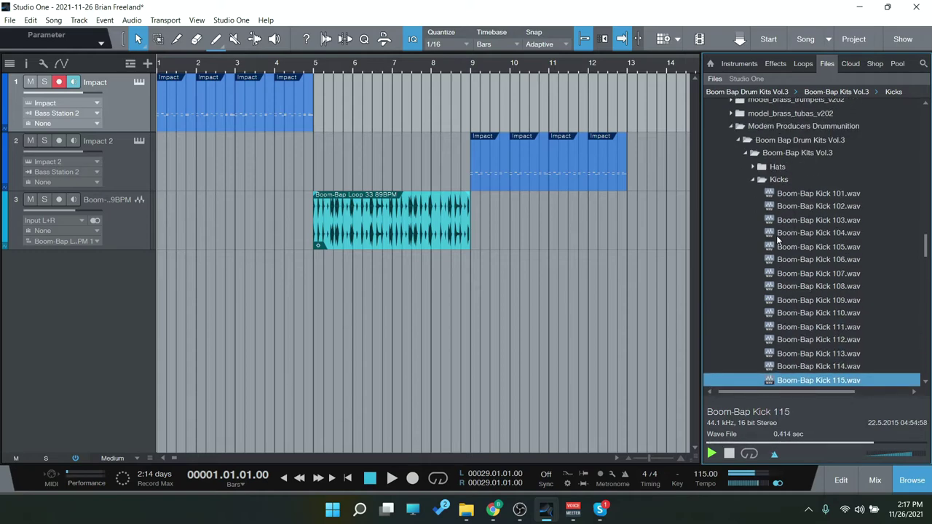
Audition the sound effects in the Boom-Bap Kits Vol.3 SFX folder, from Boom-Bap SFX 36 through 42.
{"action": "scroll", "coordinate": [777, 240], "scroll_direction": "down", "scroll_amount": 15}
{"action": "left_click", "coordinate": [779, 256]}
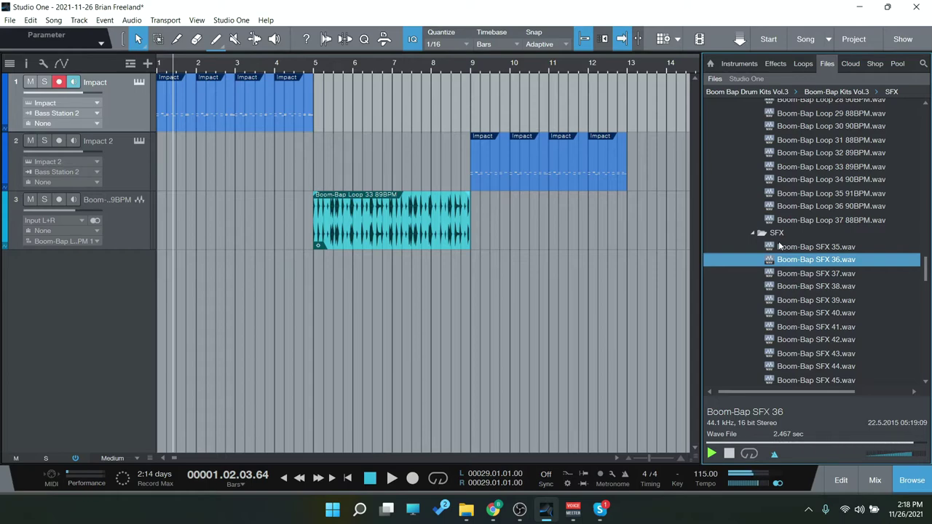
{"action": "key", "text": "Down"}
{"action": "key", "text": "Down"}
{"action": "key", "text": "Down"}
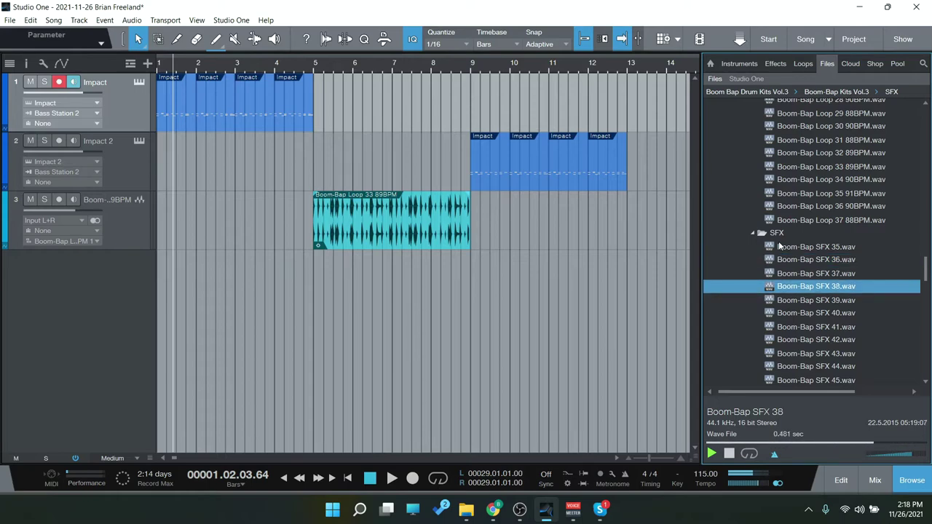
{"action": "key", "text": "Down"}
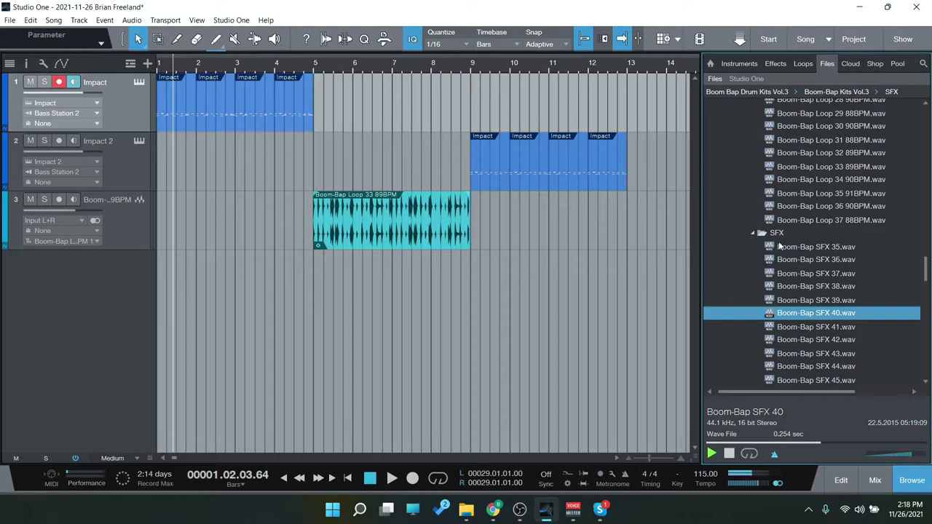
{"action": "key", "text": "Down"}
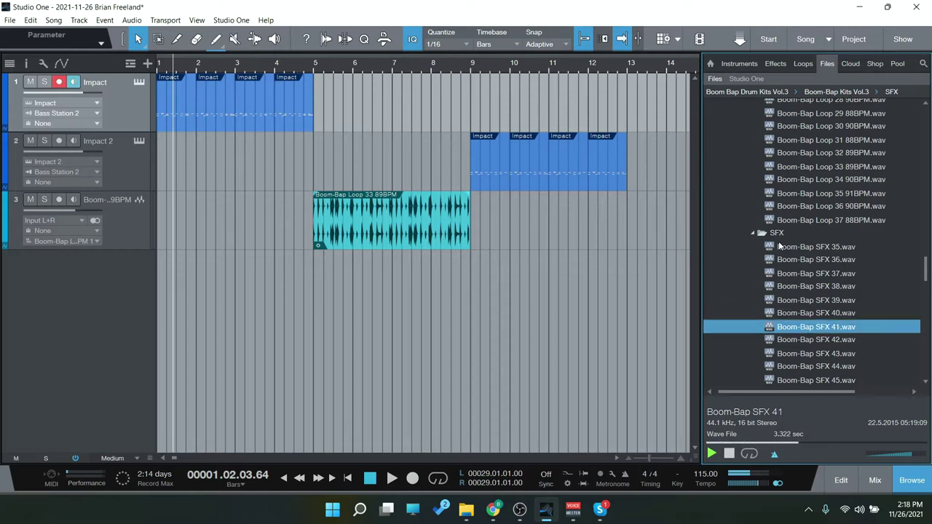
{"action": "key", "text": "Down"}
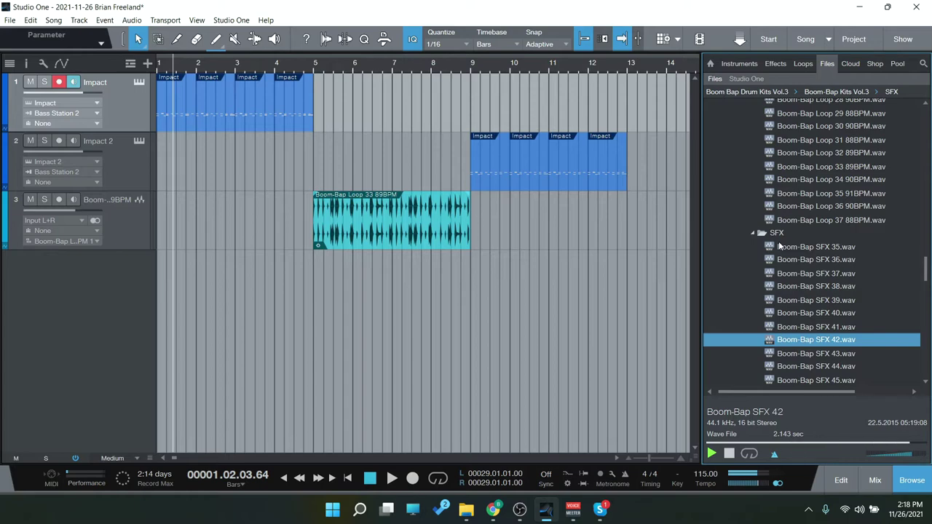
Expand the Boom-Bap Kits Vol.3 Snares folder and audition its samples from Boom-Bap Snare 101 through 108.
{"action": "scroll", "coordinate": [772, 218], "scroll_direction": "down", "scroll_amount": 8}
{"action": "left_click", "coordinate": [770, 191]}
{"action": "left_click", "coordinate": [785, 204]}
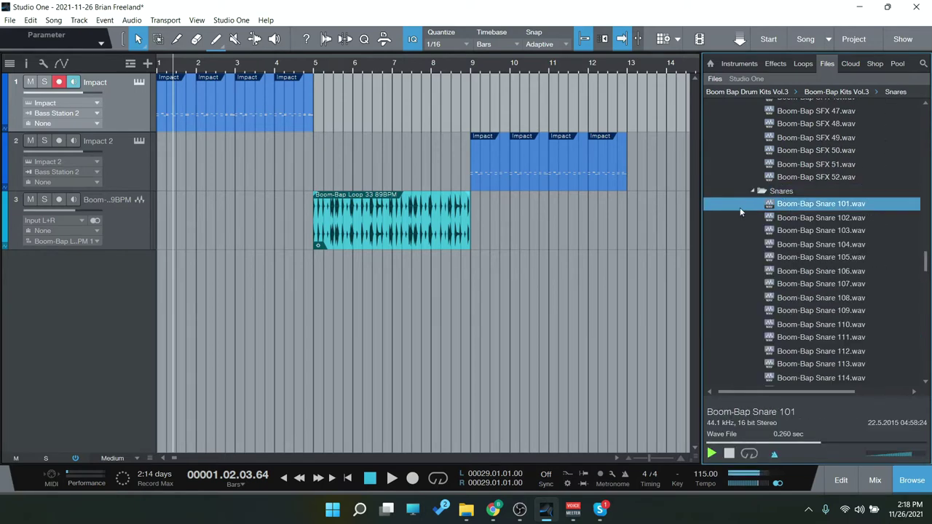
{"action": "key", "text": "Down"}
{"action": "key", "text": "Down"}
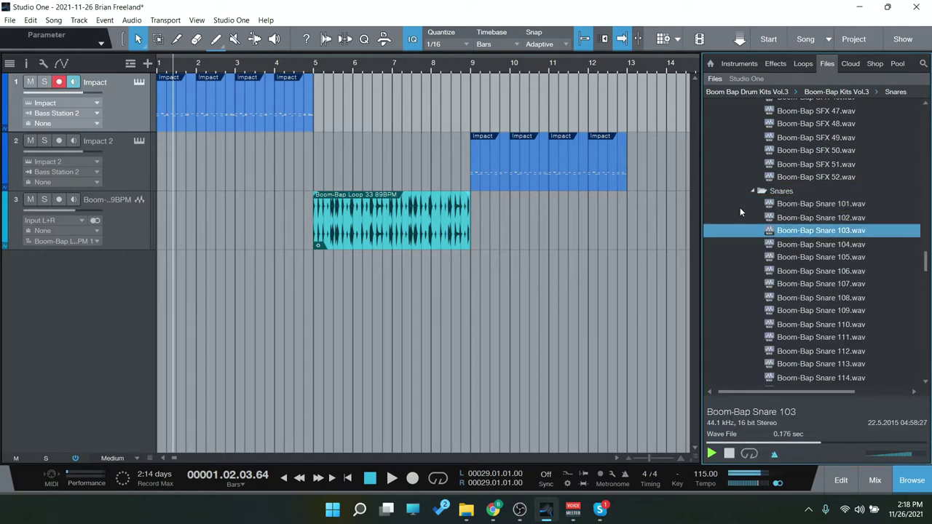
{"action": "key", "text": "Down"}
{"action": "key", "text": "Down"}
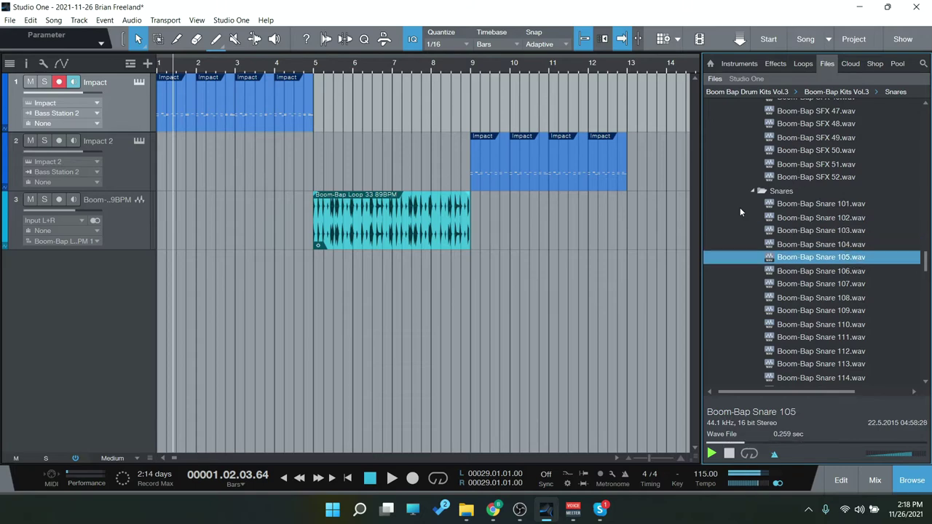
{"action": "key", "text": "Down"}
{"action": "key", "text": "Down"}
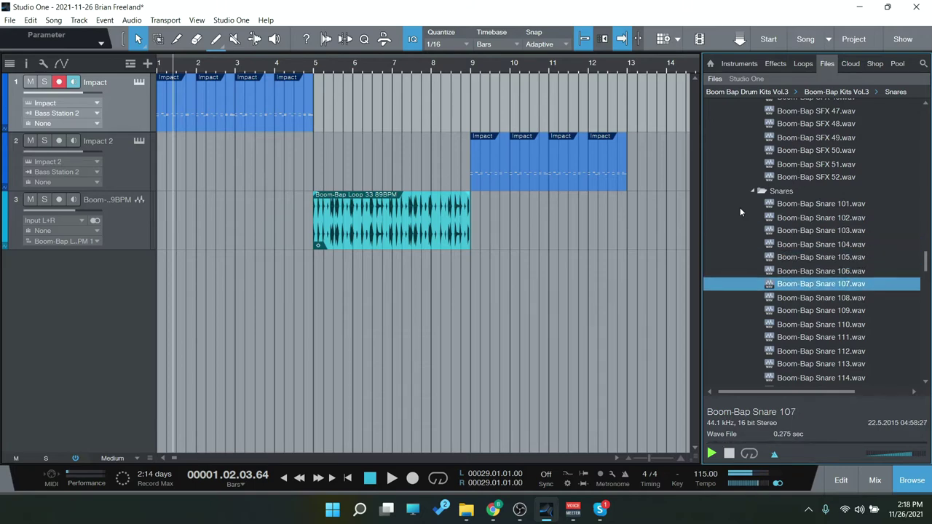
{"action": "key", "text": "Down"}
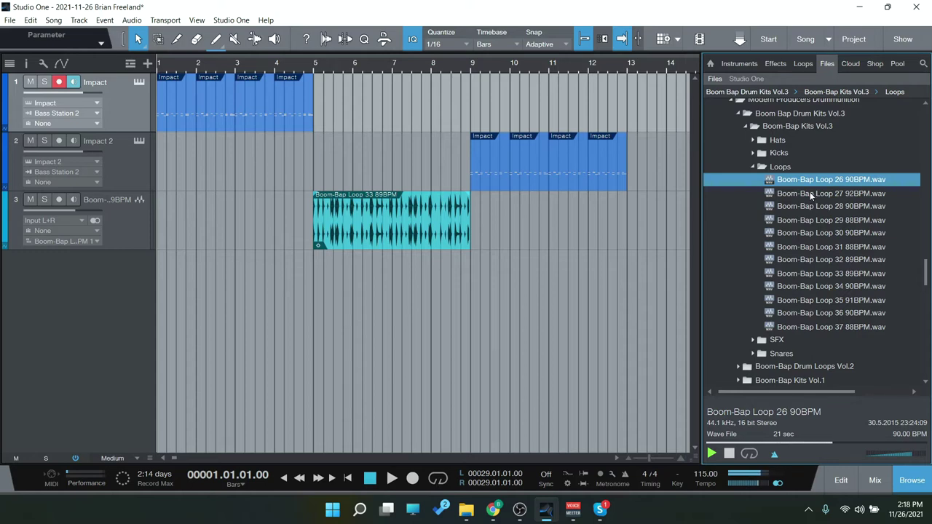
Play the start of the song, and audition Boom-Bap Loop 27 92BPM and Boom-Bap Loop 29 88BPM for comparison.
{"action": "key", "text": "space"}
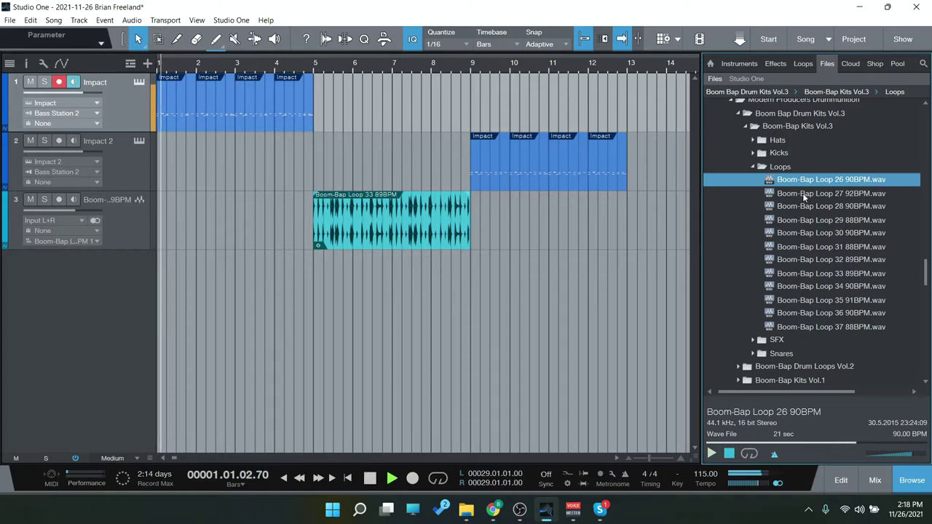
{"action": "left_click", "coordinate": [841, 194]}
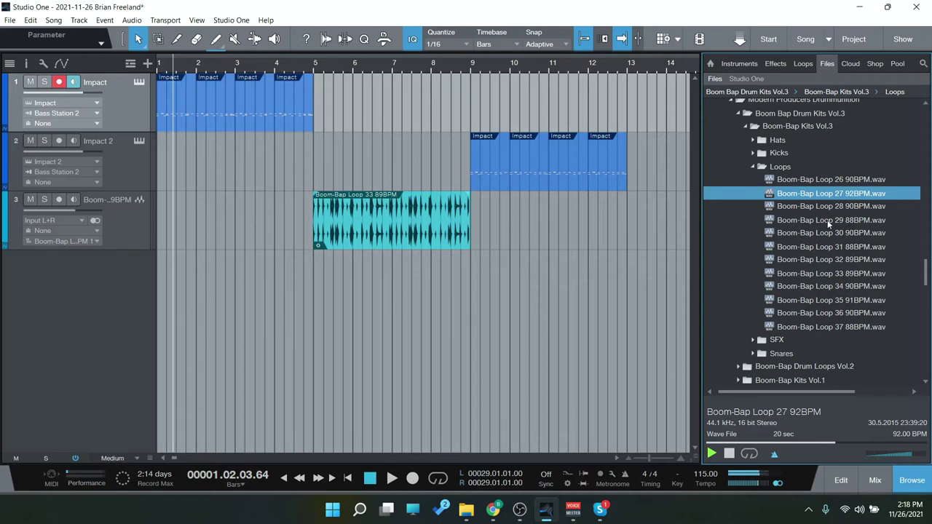
{"action": "left_click", "coordinate": [828, 220]}
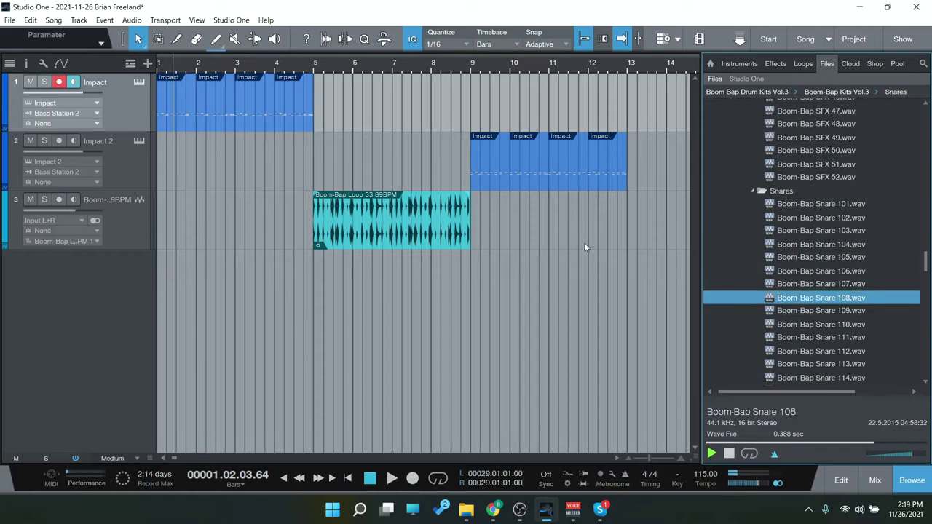
Look through the remaining Boom-Bap snare samples up to Snare 150 and return the playhead to the song start.
{"action": "scroll", "coordinate": [823, 244], "scroll_direction": "down", "scroll_amount": 7}
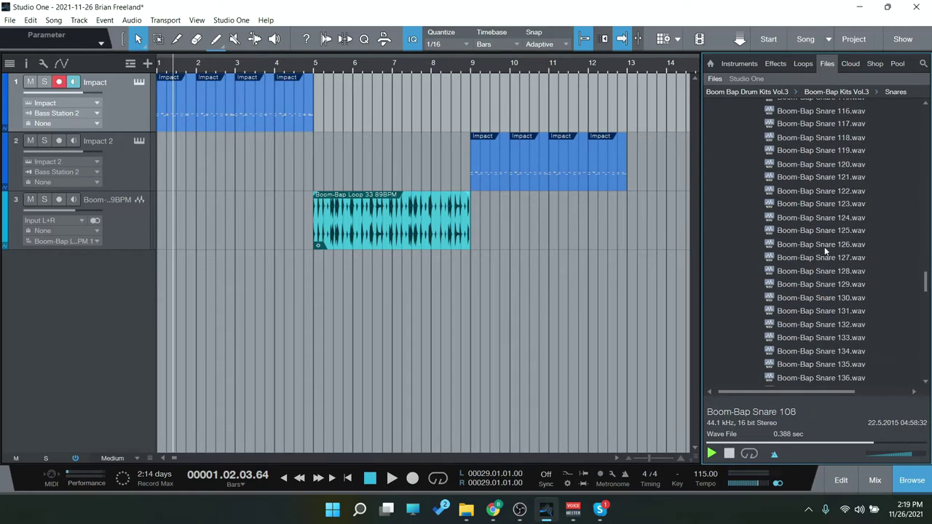
{"action": "scroll", "coordinate": [821, 259], "scroll_direction": "down", "scroll_amount": 5}
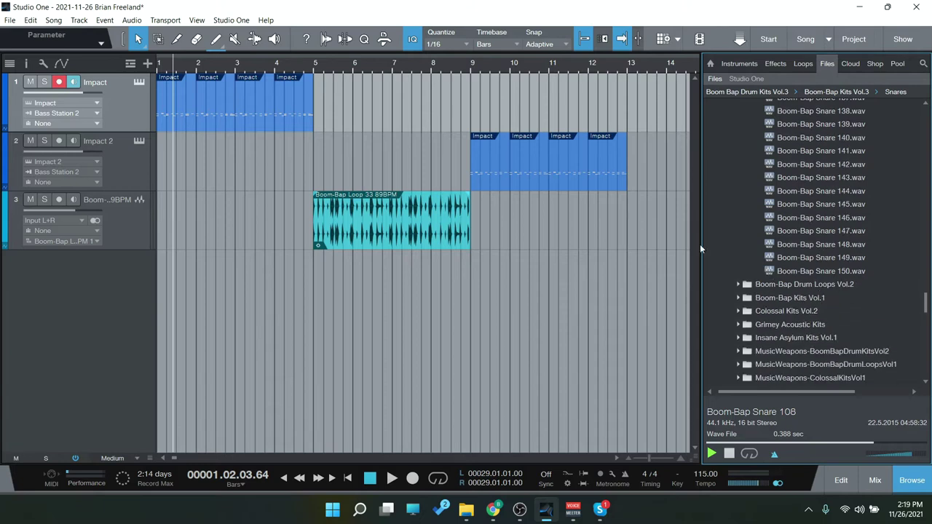
{"action": "left_click", "coordinate": [344, 479]}
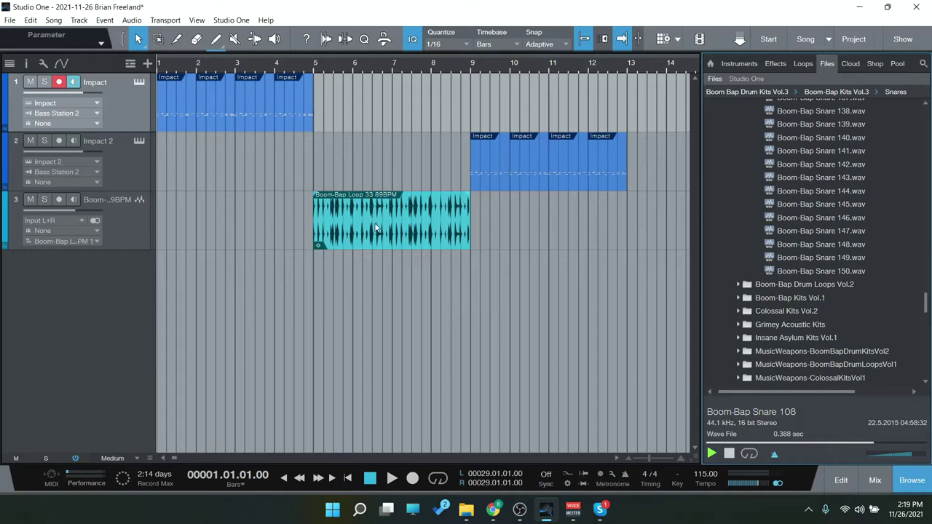
Expand the Boom-Bap Drum Loops Vol.2 folder and its subfolder, and look through the drum loops inside.
{"action": "scroll", "coordinate": [825, 327], "scroll_direction": "down", "scroll_amount": 1}
{"action": "double_click", "coordinate": [802, 244]}
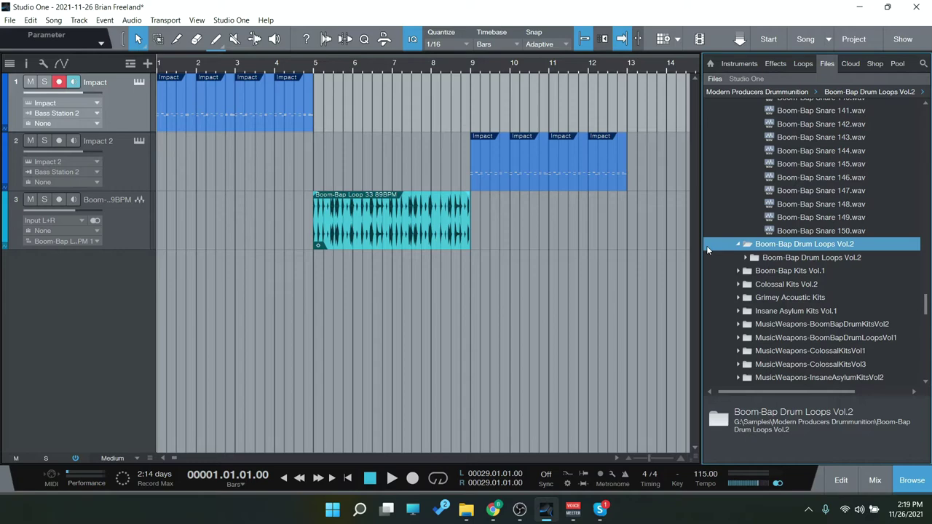
{"action": "double_click", "coordinate": [770, 258]}
{"action": "scroll", "coordinate": [874, 313], "scroll_direction": "down", "scroll_amount": 5}
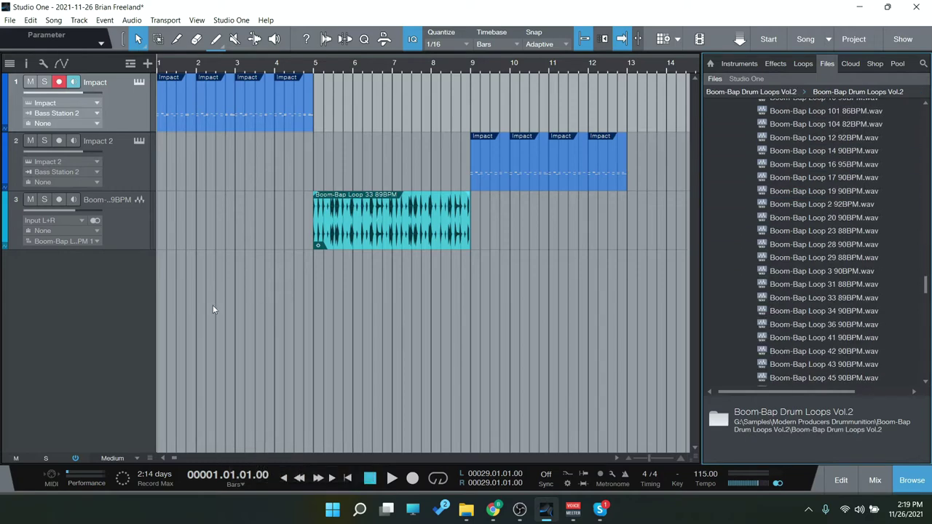
Fit bars 1 to 16 of the arrangement in view and play the song from bar 1.
{"action": "key", "text": "space"}
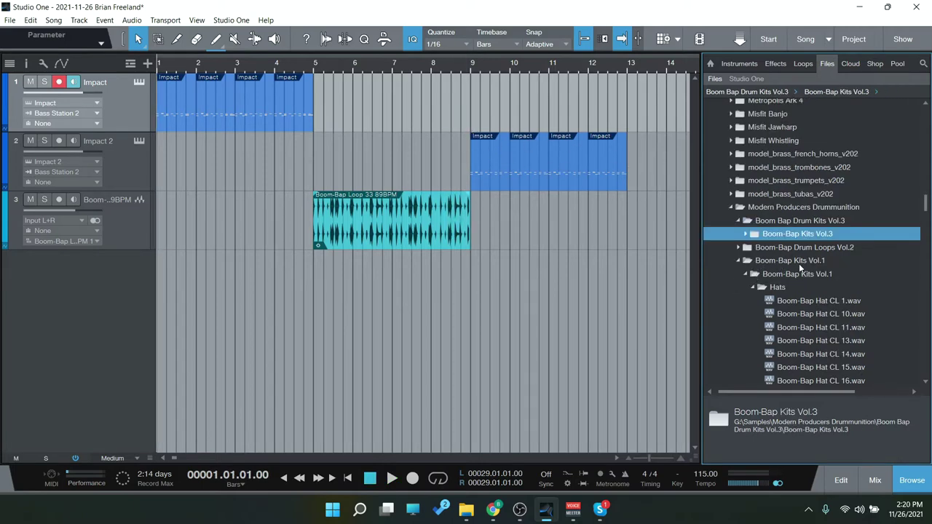
{"action": "key", "text": "w"}
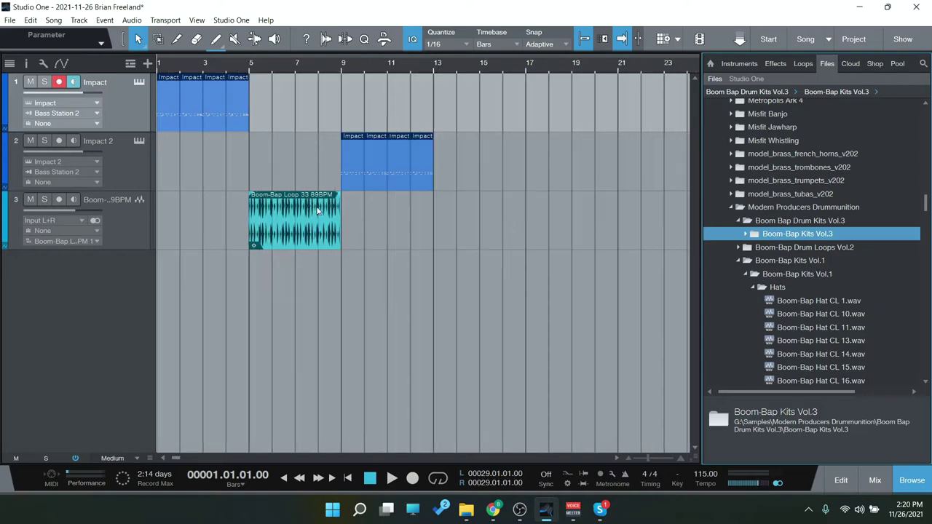
{"action": "scroll", "coordinate": [197, 225], "scroll_direction": "up", "scroll_amount": 2}
{"action": "left_click", "coordinate": [163, 458]}
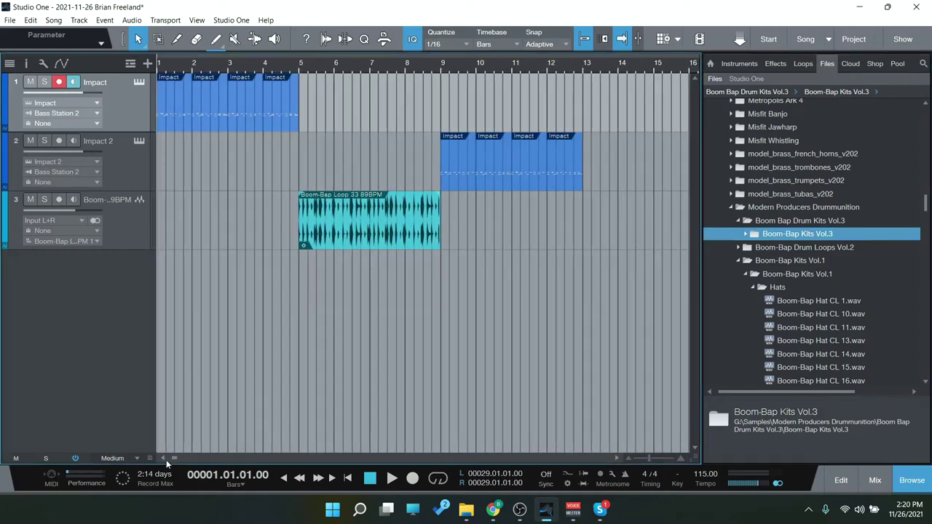
{"action": "key", "text": "space"}
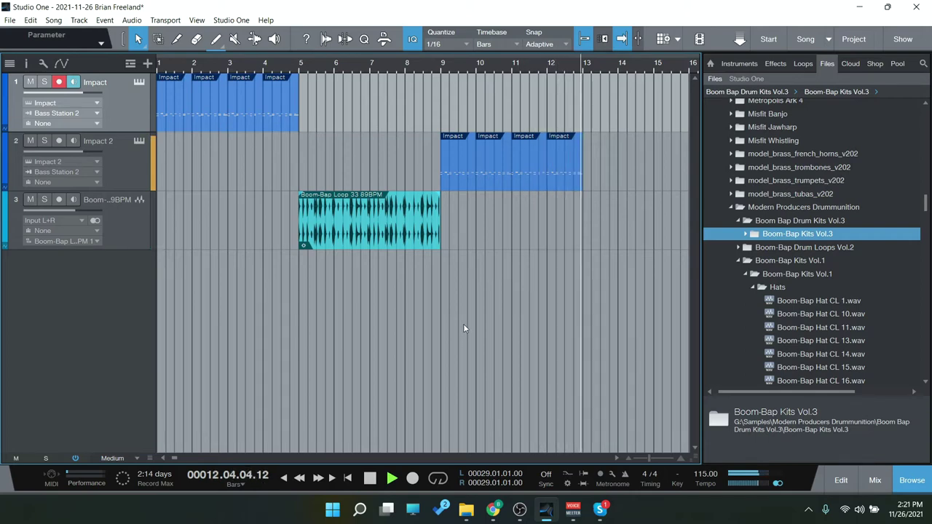
Collapse the Boom-Bap Kits Vol.1 folder and expand the Kicks folder inside Colossal Kits Vol.2.
{"action": "left_click", "coordinate": [738, 261]}
{"action": "scroll", "coordinate": [772, 247], "scroll_direction": "down", "scroll_amount": 3}
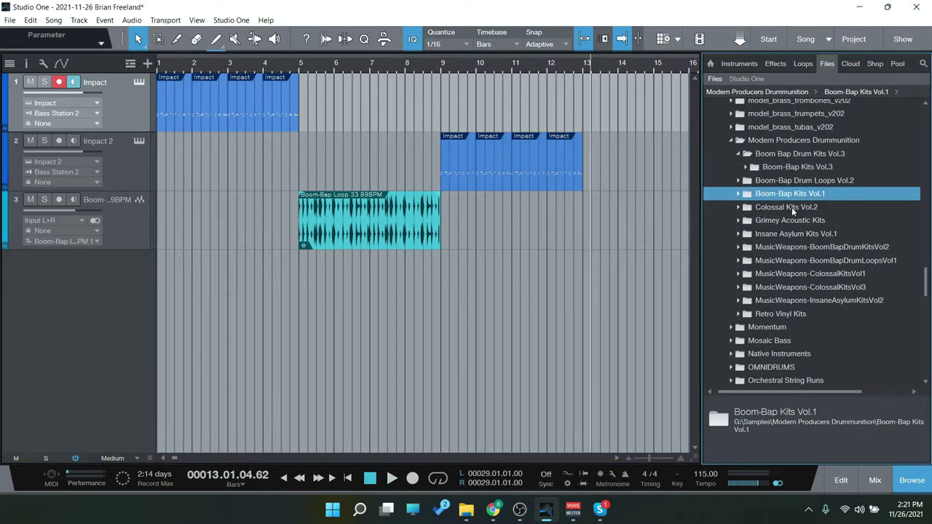
{"action": "left_click", "coordinate": [792, 206]}
{"action": "left_click", "coordinate": [794, 221]}
{"action": "left_click", "coordinate": [781, 261]}
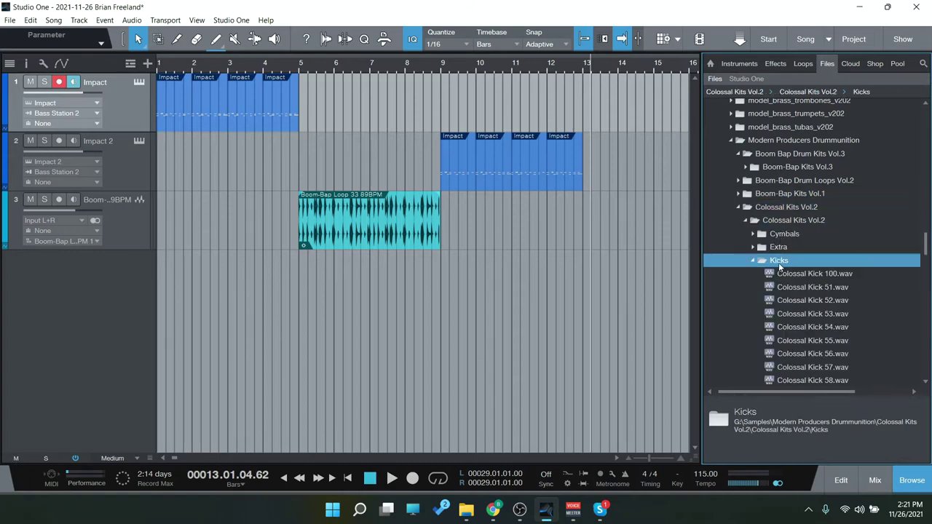
Audition the Colossal Kick 100 and Colossal Kick 53 samples.
{"action": "scroll", "coordinate": [813, 273], "scroll_direction": "down", "scroll_amount": 1}
{"action": "left_click", "coordinate": [816, 222]}
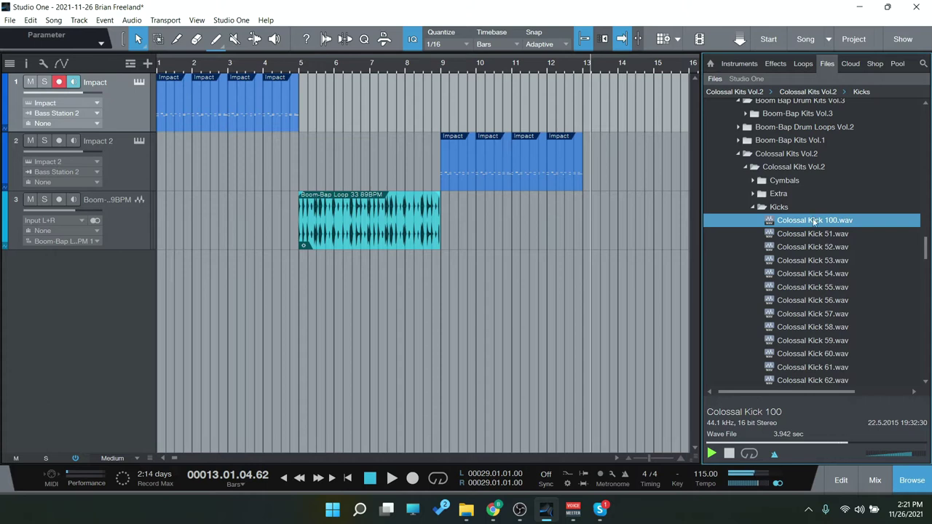
{"action": "left_click", "coordinate": [813, 262]}
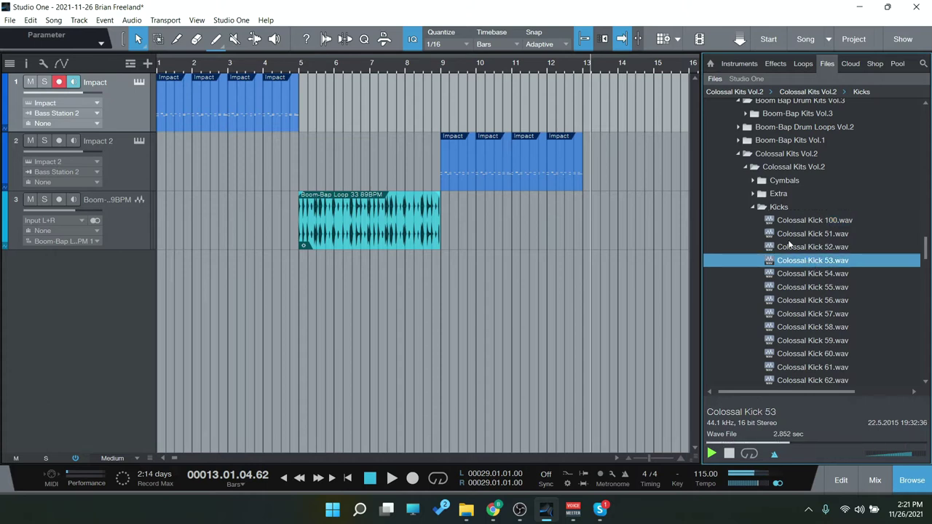
Audition the Colossal Kick 51 to 53 samples in the Kicks folder again, finishing on Colossal Kick 53.
{"action": "key", "text": "Down"}
{"action": "key", "text": "Up"}
{"action": "key", "text": "Up"}
{"action": "key", "text": "Up"}
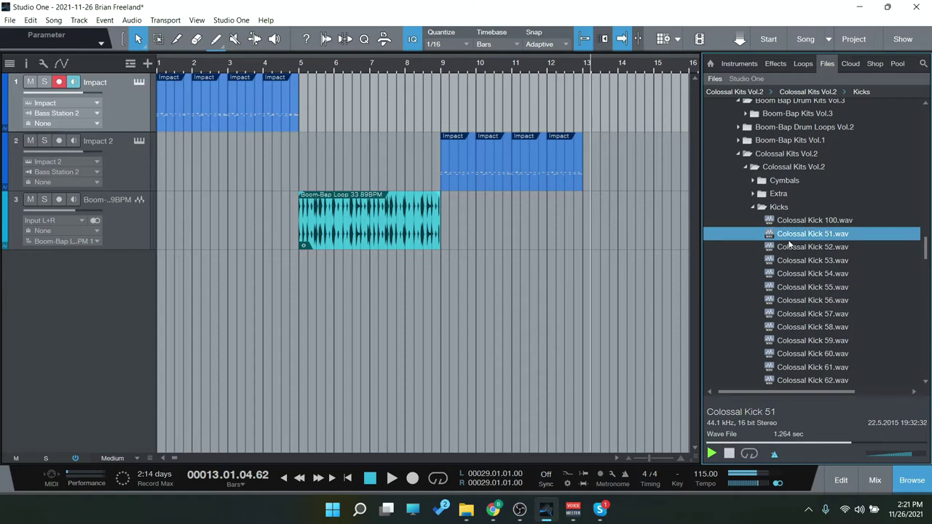
{"action": "key", "text": "Down"}
{"action": "key", "text": "Down"}
{"action": "key", "text": "space"}
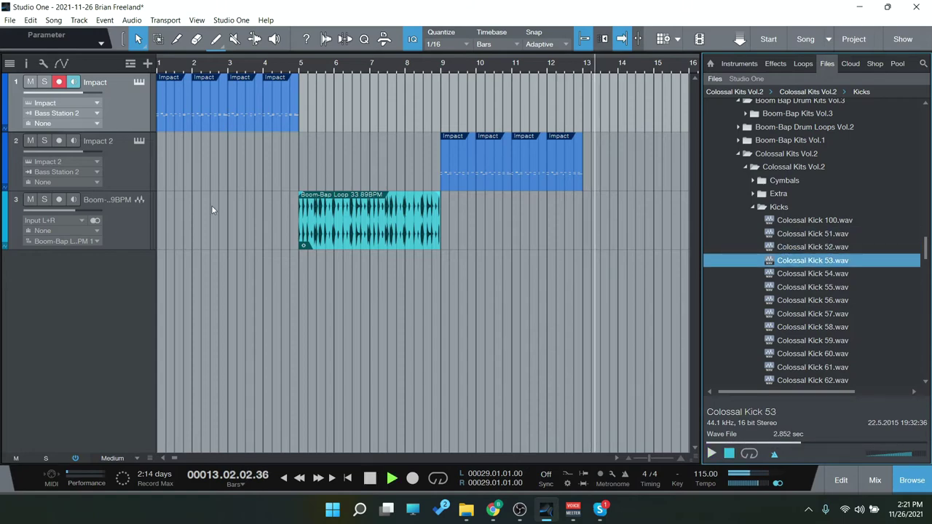
Open the Impact 2 instrument and replace the sample on pad C1 with Colossal Kick 53.
{"action": "left_click", "coordinate": [138, 141]}
{"action": "left_click_drag", "start_coordinate": [597, 5], "coordinate": [449, 6]}
{"action": "left_click_drag", "start_coordinate": [833, 263], "coordinate": [67, 428]}
Audition Colossal snares 51, 52 and 54 and load Colossal Snare 51 onto pad C#1.
{"action": "left_click", "coordinate": [752, 207]}
{"action": "left_click", "coordinate": [814, 275]}
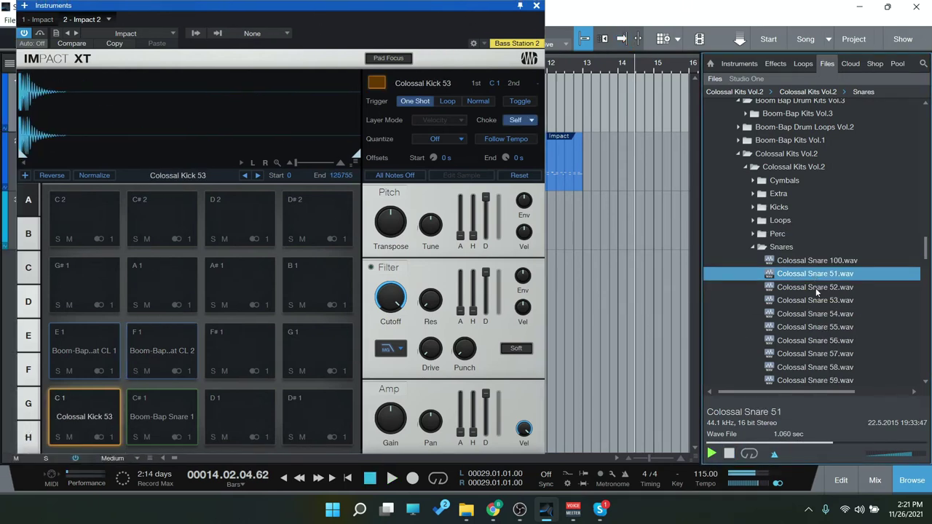
{"action": "left_click", "coordinate": [816, 290]}
{"action": "left_click", "coordinate": [817, 312]}
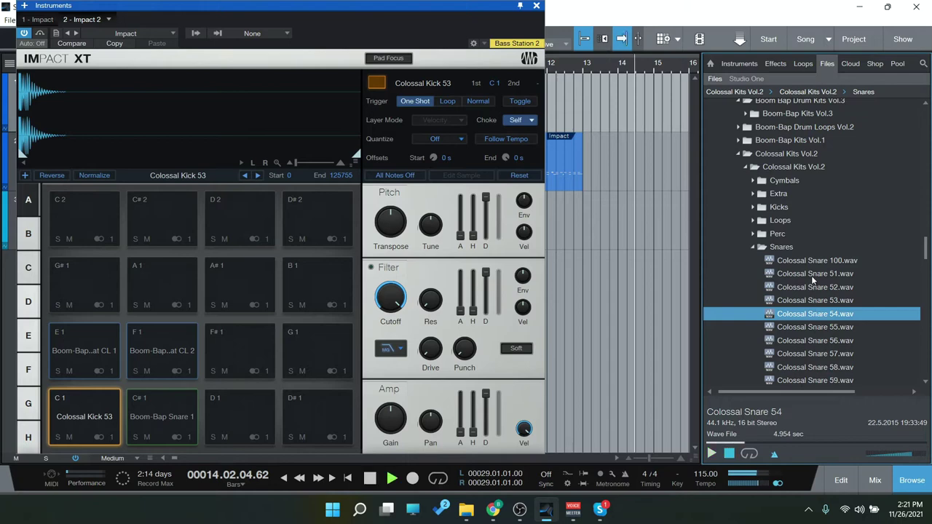
{"action": "left_click_drag", "start_coordinate": [814, 274], "coordinate": [182, 410]}
Audition samples in the Colossal Perc folder and load Colossal Perc 26 onto pad F1.
{"action": "left_click", "coordinate": [752, 233]}
{"action": "left_click", "coordinate": [808, 313]}
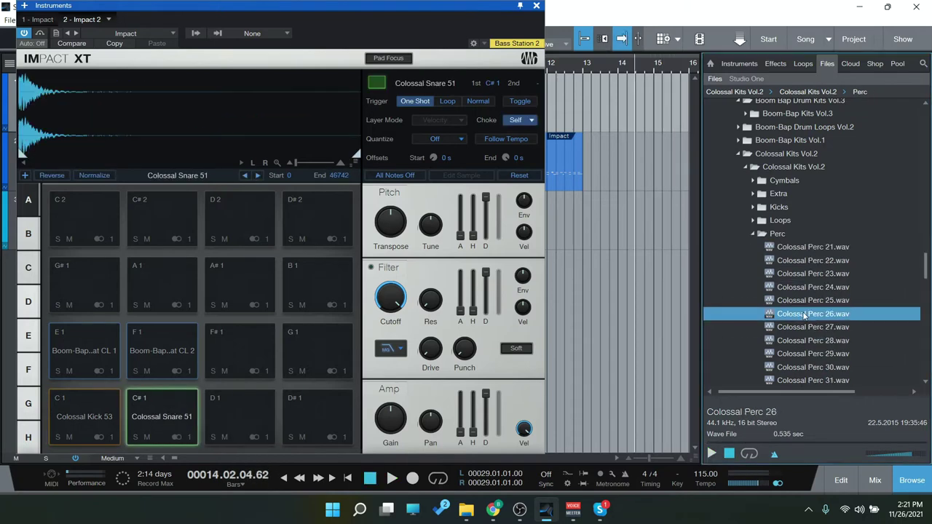
{"action": "left_click", "coordinate": [819, 328]}
{"action": "left_click_drag", "start_coordinate": [827, 316], "coordinate": [160, 353]}
Audition more Colossal percussion samples, including Perc 23, 22, 34 and 39.
{"action": "left_click", "coordinate": [828, 278]}
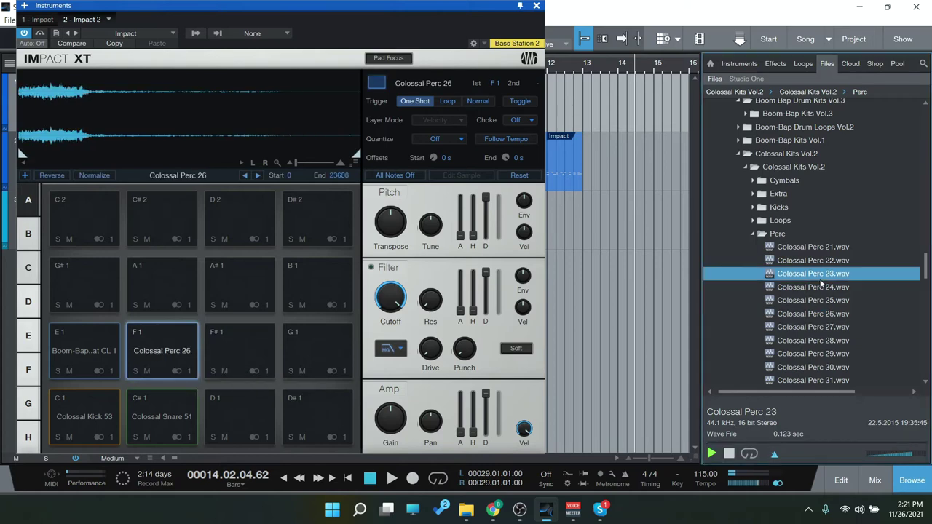
{"action": "left_click", "coordinate": [837, 264]}
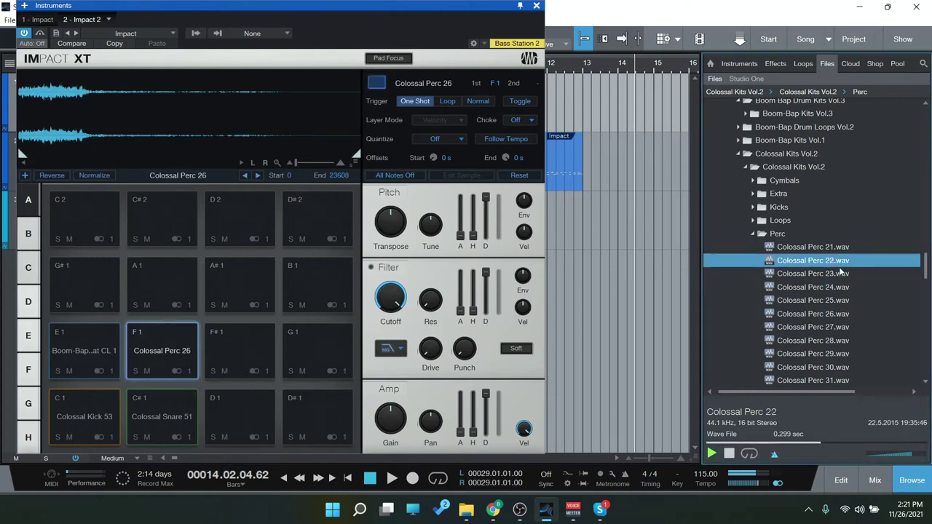
{"action": "left_click", "coordinate": [836, 354]}
{"action": "scroll", "coordinate": [836, 353], "scroll_direction": "down", "scroll_amount": 2}
{"action": "left_click", "coordinate": [836, 346]}
{"action": "scroll", "coordinate": [836, 348], "scroll_direction": "down", "scroll_amount": 2}
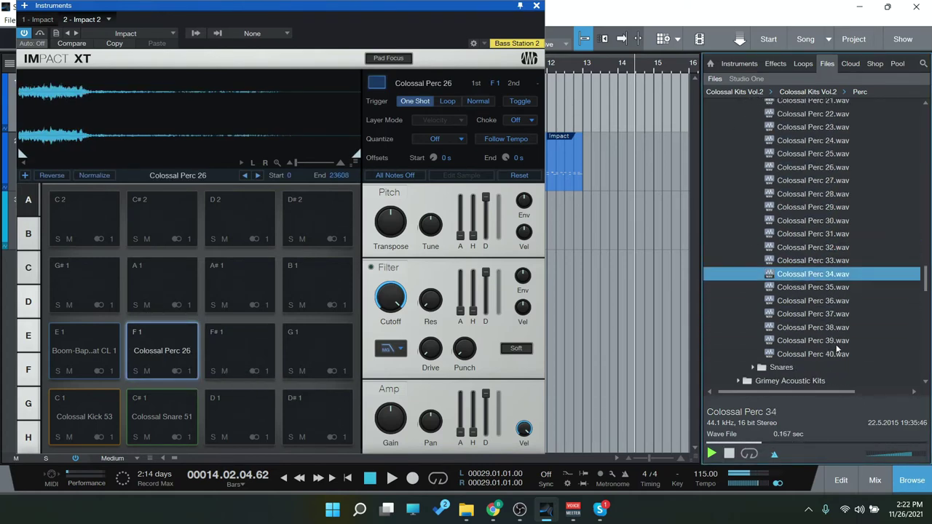
{"action": "left_click", "coordinate": [836, 346]}
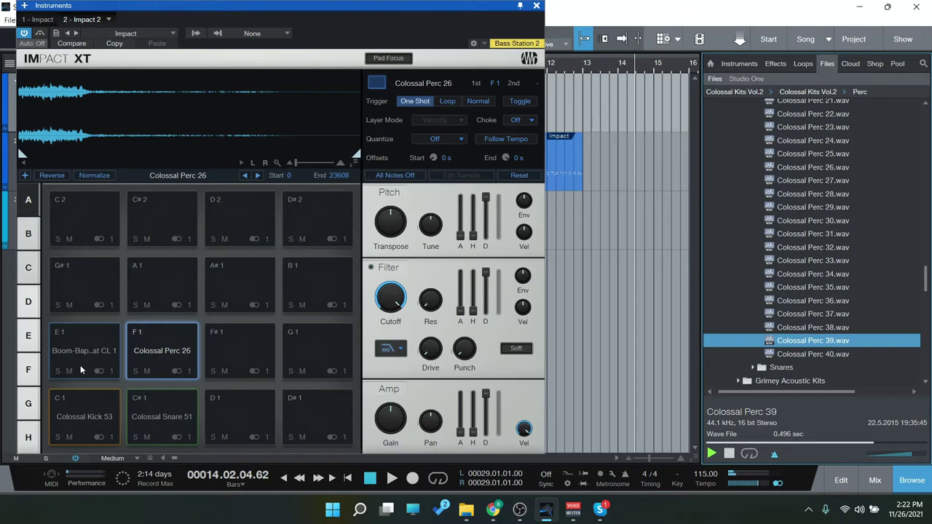
Play the closed-hat sample on pad E1 and expand the Boom-Bap Kits Vol.1 folder to its Hats samples.
{"action": "left_click", "coordinate": [98, 352]}
{"action": "left_click", "coordinate": [98, 350]}
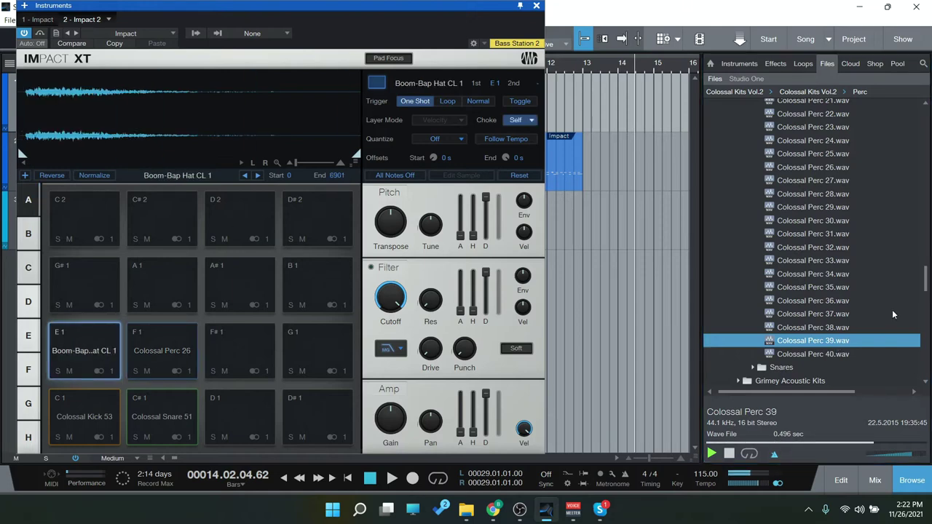
{"action": "scroll", "coordinate": [910, 289], "scroll_direction": "up", "scroll_amount": 10}
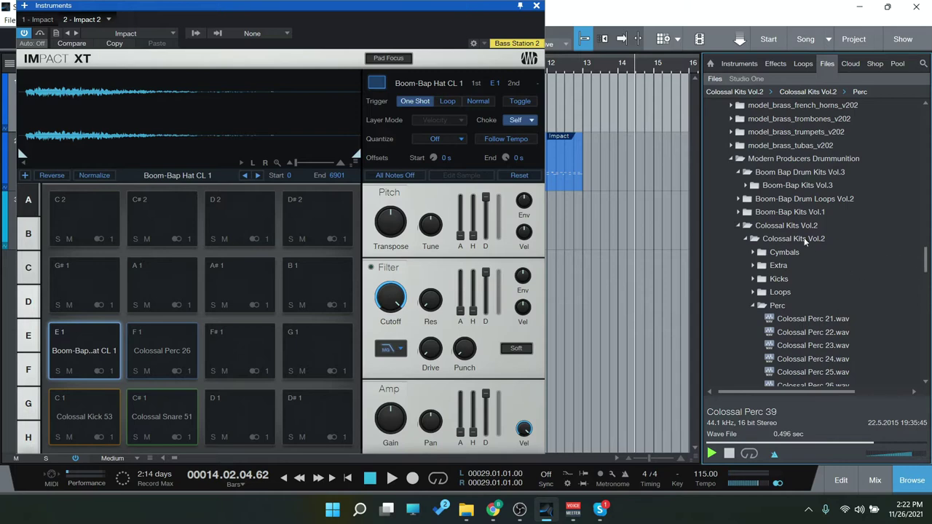
{"action": "left_click", "coordinate": [792, 212]}
{"action": "scroll", "coordinate": [800, 248], "scroll_direction": "down", "scroll_amount": 2}
Audition Boom-Bap Hat CL 16, 15, 14, 13, 11, 10 and 1.
{"action": "left_click", "coordinate": [809, 253]}
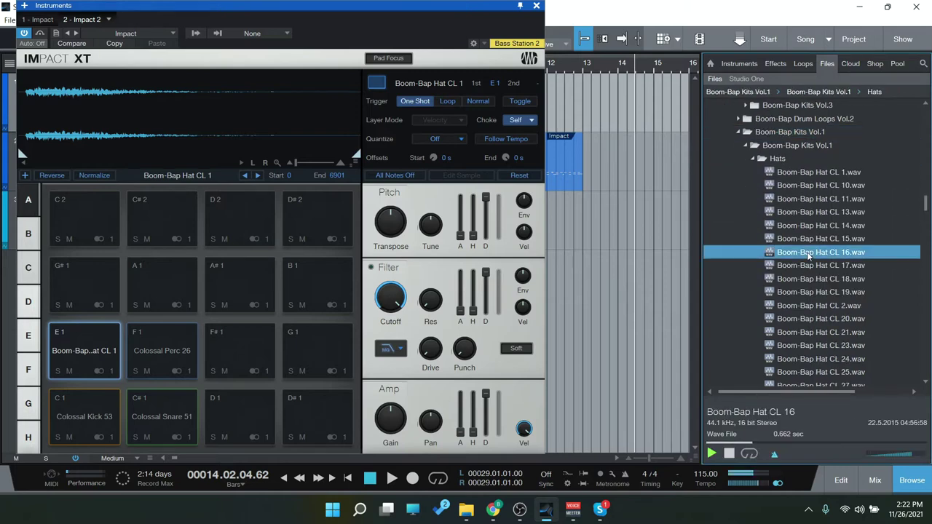
{"action": "left_click", "coordinate": [813, 241]}
{"action": "left_click", "coordinate": [818, 226]}
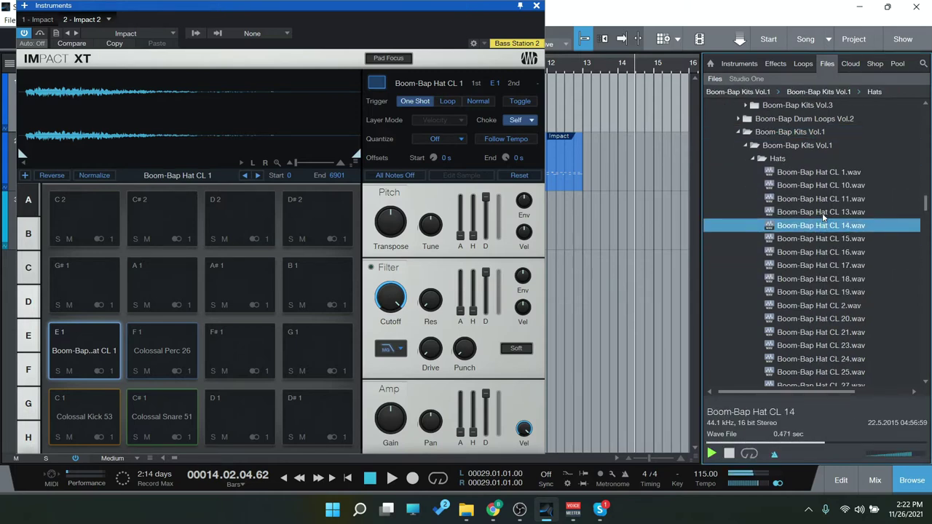
{"action": "left_click", "coordinate": [821, 213]}
{"action": "left_click", "coordinate": [823, 199]}
{"action": "left_click", "coordinate": [823, 186]}
{"action": "left_click", "coordinate": [827, 174]}
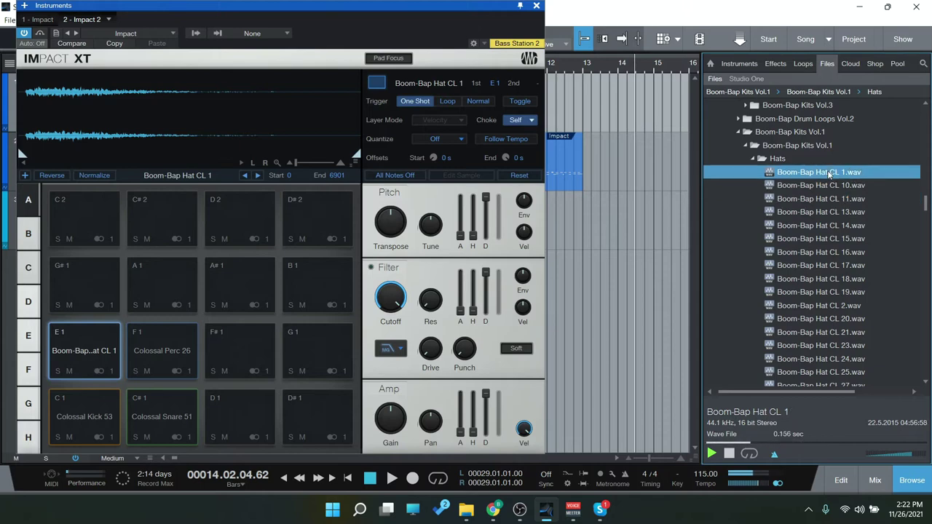
Audition Boom-Bap Hat CL 17, 18, 19, 2, 20 and 29.
{"action": "left_click", "coordinate": [825, 267]}
{"action": "left_click", "coordinate": [828, 279]}
{"action": "left_click", "coordinate": [830, 292]}
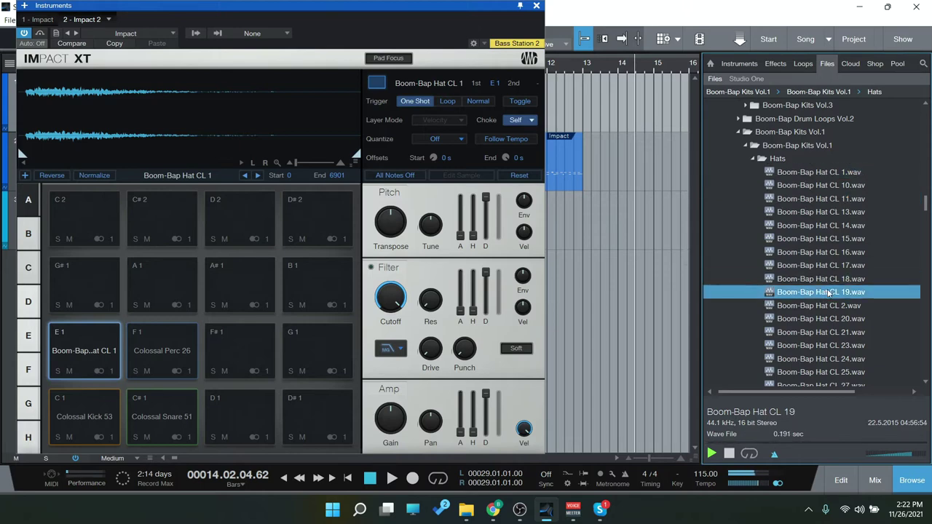
{"action": "left_click", "coordinate": [832, 307]}
{"action": "left_click", "coordinate": [834, 319]}
{"action": "scroll", "coordinate": [835, 326], "scroll_direction": "down", "scroll_amount": 2}
{"action": "left_click", "coordinate": [834, 332]}
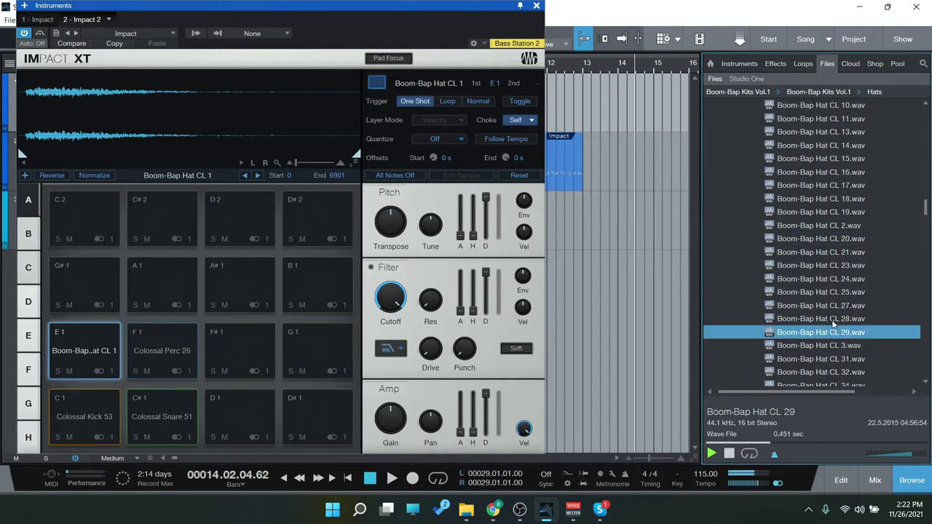
Audition further closed hats down the list, including Boom-Bap Hat CL 28, 31 and 45.
{"action": "left_click", "coordinate": [834, 321]}
{"action": "scroll", "coordinate": [834, 320], "scroll_direction": "down", "scroll_amount": 2}
{"action": "left_click", "coordinate": [835, 321]}
{"action": "left_click", "coordinate": [843, 309]}
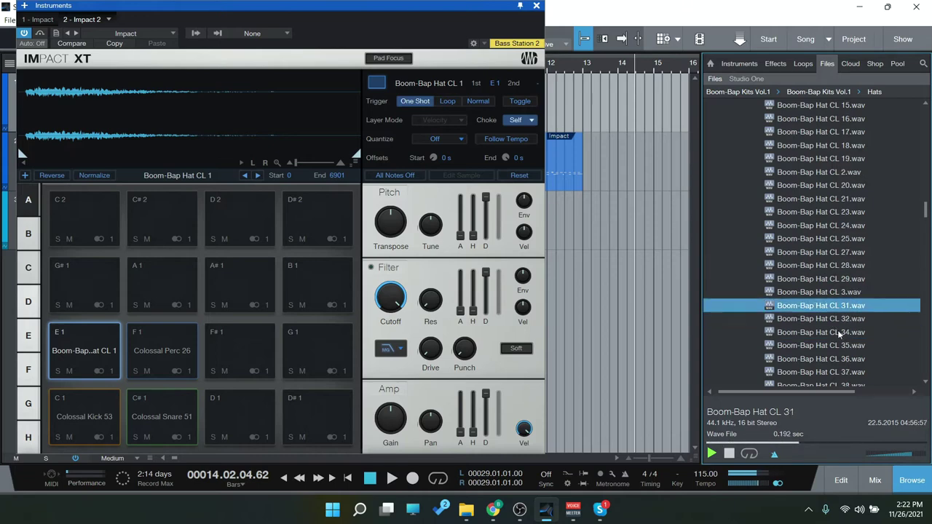
{"action": "left_click", "coordinate": [841, 334]}
{"action": "scroll", "coordinate": [840, 335], "scroll_direction": "down", "scroll_amount": 2}
{"action": "left_click", "coordinate": [842, 333]}
{"action": "scroll", "coordinate": [843, 334], "scroll_direction": "down", "scroll_amount": 2}
{"action": "left_click", "coordinate": [843, 334]}
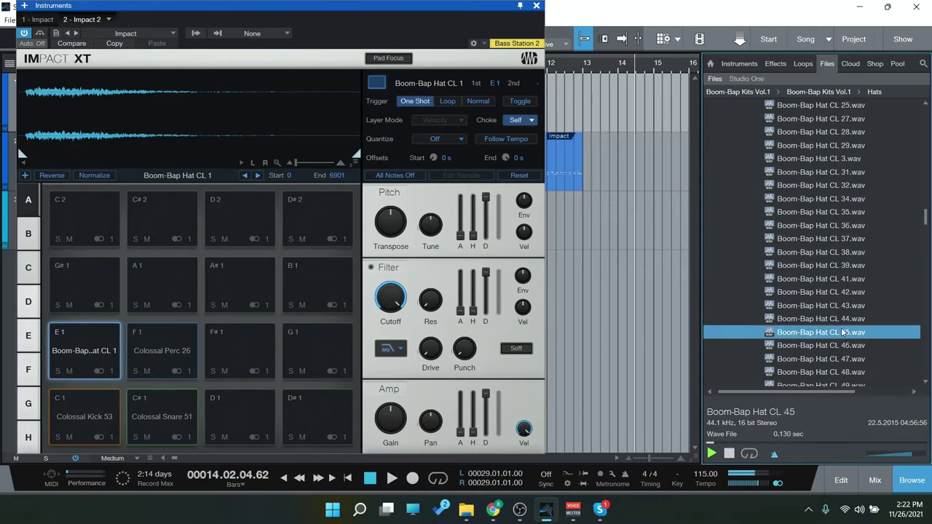
Audition Boom-Bap Hat CL 46 and 44, load CL 44 onto pad E1, and close the Impact 2 instrument.
{"action": "left_click", "coordinate": [849, 347]}
{"action": "left_click", "coordinate": [853, 320]}
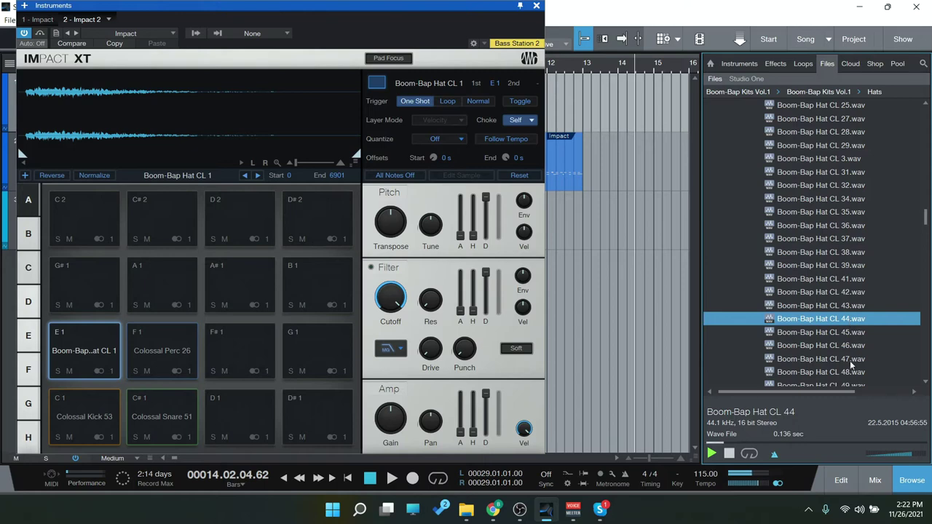
{"action": "left_click_drag", "start_coordinate": [856, 321], "coordinate": [106, 353]}
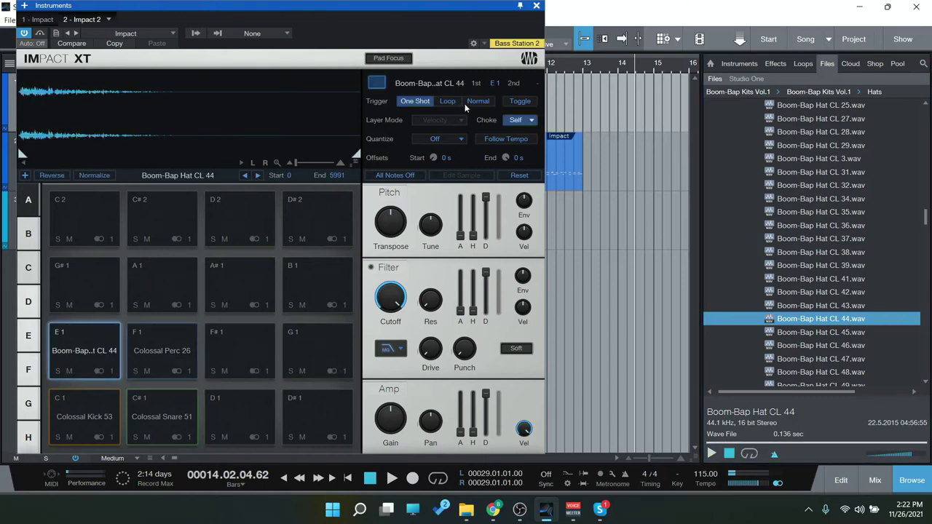
{"action": "left_click", "coordinate": [537, 6]}
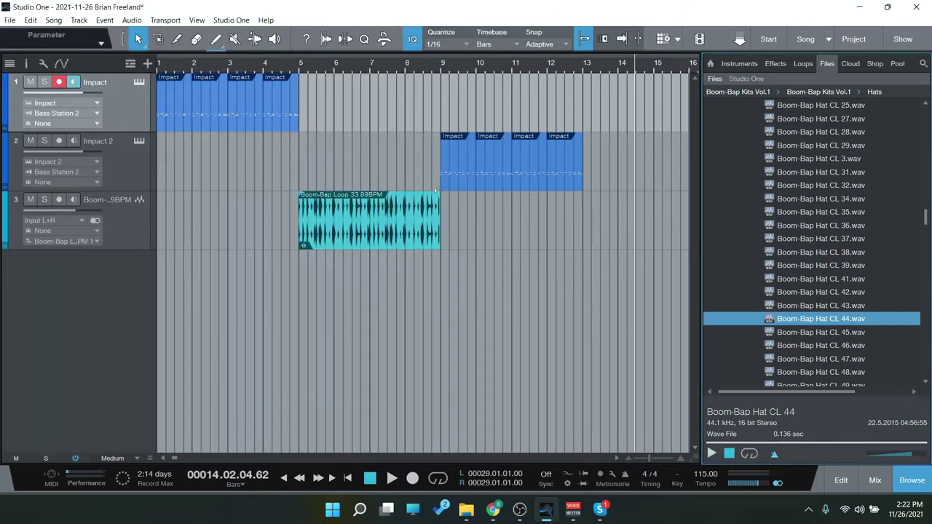
Reopen the Impact 2 instrument, review the samples assigned to its pads, and close it.
{"action": "left_click", "coordinate": [135, 140]}
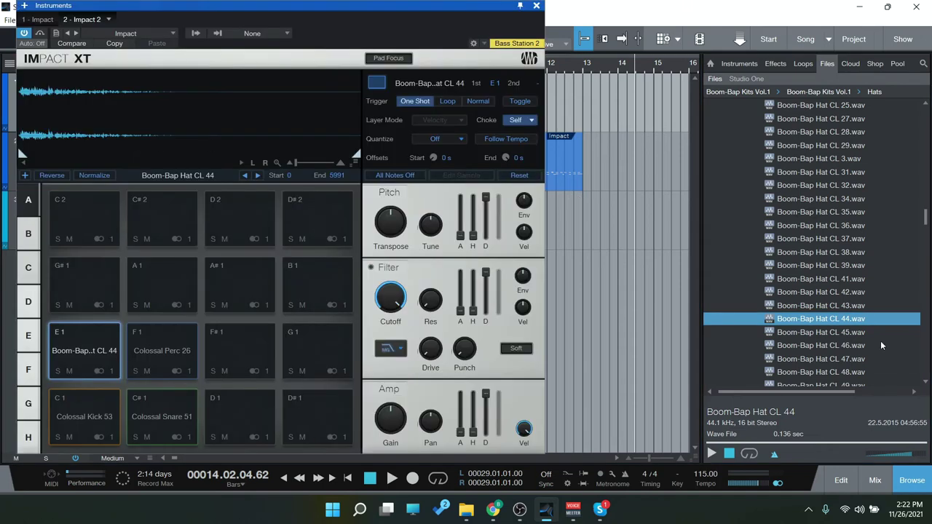
{"action": "scroll", "coordinate": [876, 219], "scroll_direction": "up", "scroll_amount": 2}
{"action": "scroll", "coordinate": [876, 218], "scroll_direction": "down", "scroll_amount": 15}
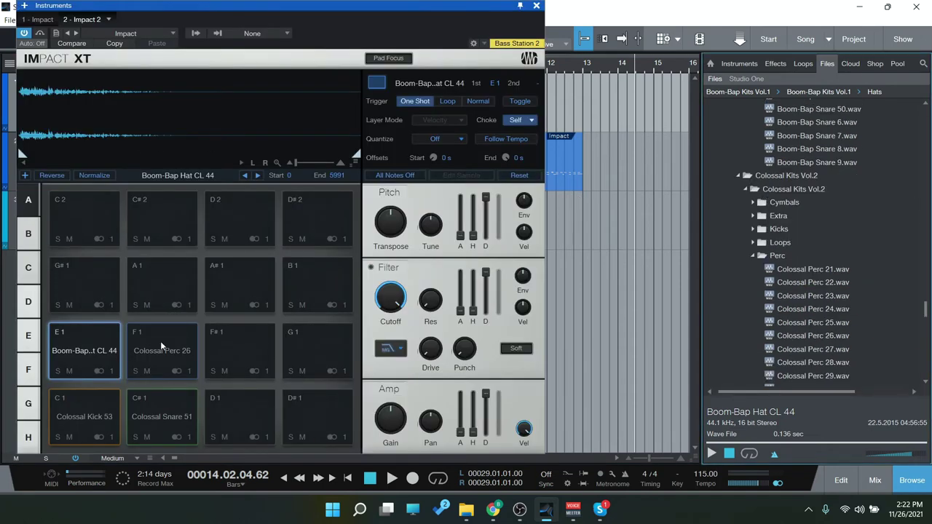
{"action": "left_click", "coordinate": [537, 6]}
Play the Impact 2 drum pattern from bar 9 through to the end of the part.
{"action": "scroll", "coordinate": [662, 236], "scroll_direction": "up", "scroll_amount": 1}
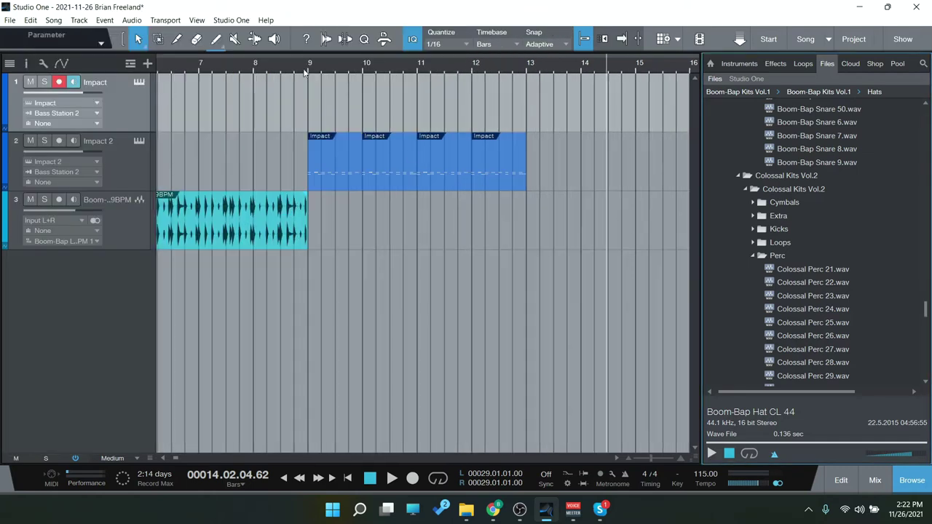
{"action": "key", "text": "space"}
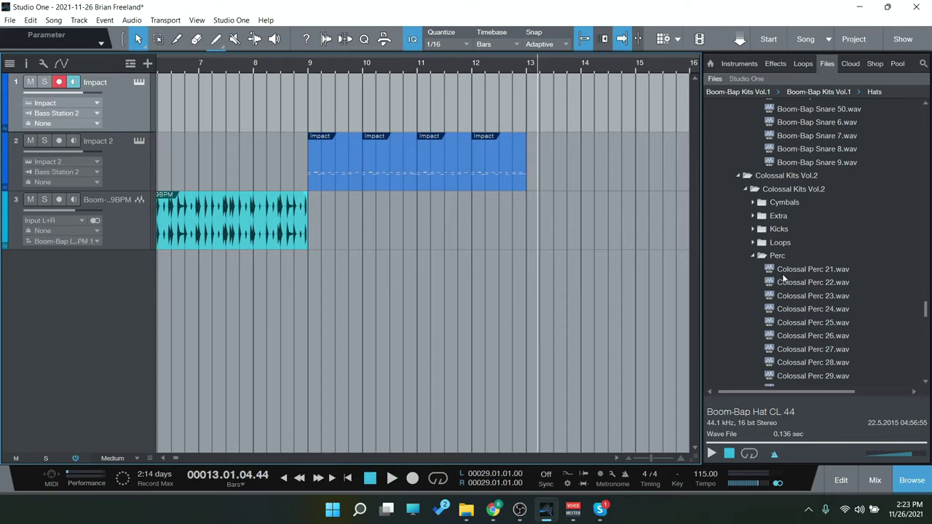
Collapse the Colossal Kits Vol.2 subfolder and expand Grimey Acoustic Kits down to its Kicks folder.
{"action": "left_click", "coordinate": [754, 256]}
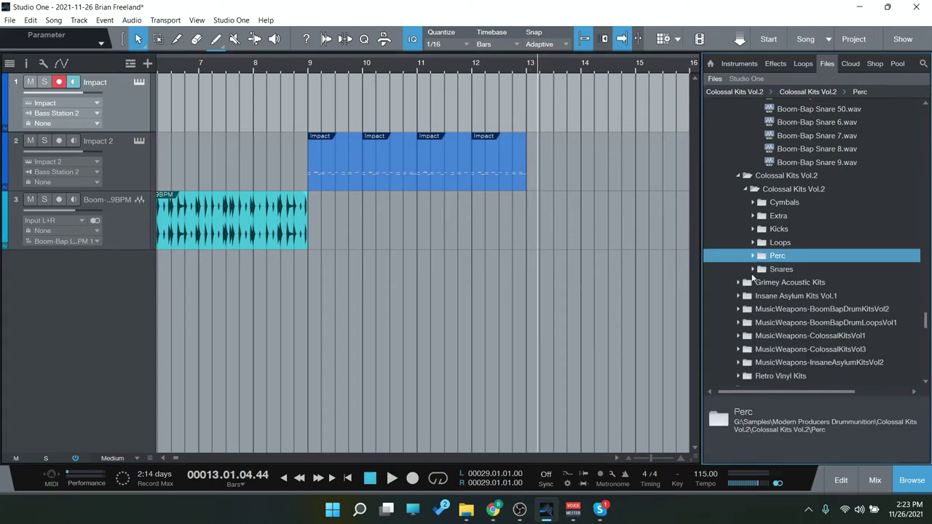
{"action": "left_click", "coordinate": [745, 189]}
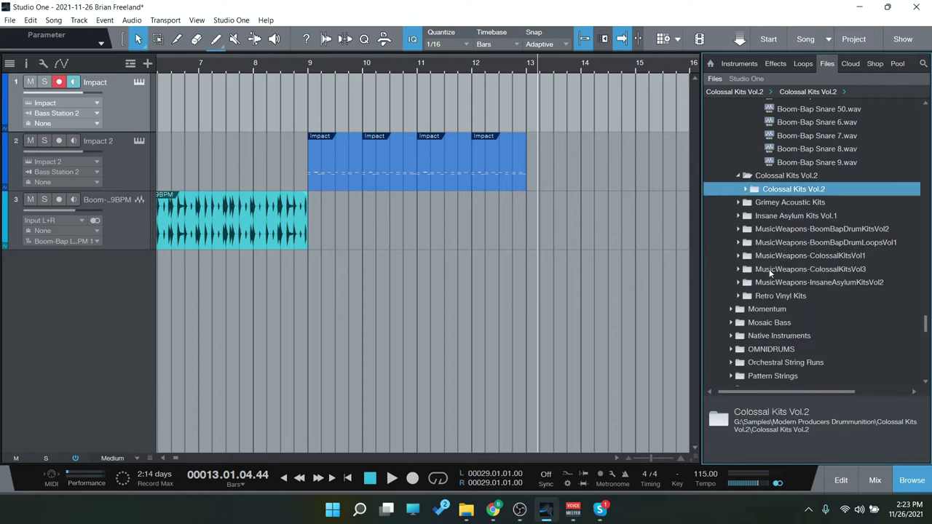
{"action": "left_click", "coordinate": [737, 202]}
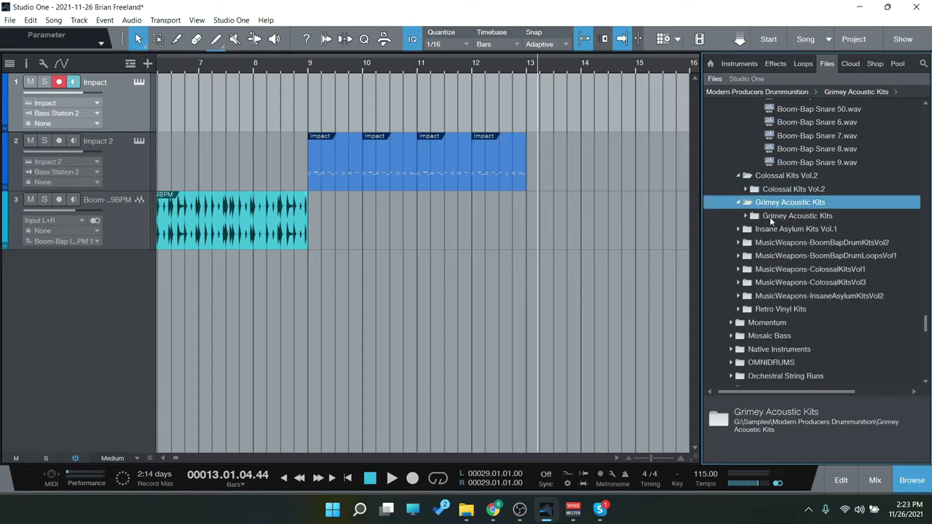
{"action": "left_click", "coordinate": [744, 216]}
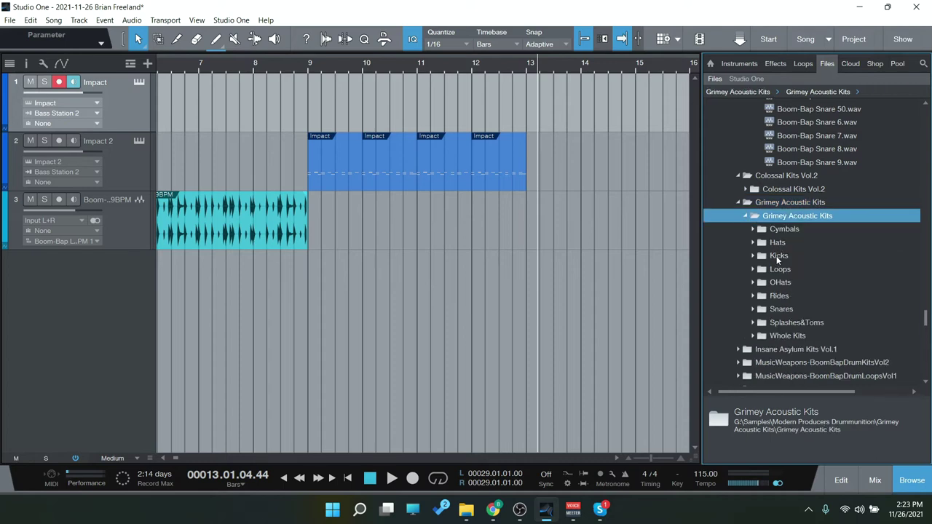
{"action": "left_click", "coordinate": [759, 255]}
Audition the BigGuyKit 1, BigDreamzKit 1, BigGuyKit 10 and BoringestKit 1 kicks.
{"action": "left_click", "coordinate": [789, 282]}
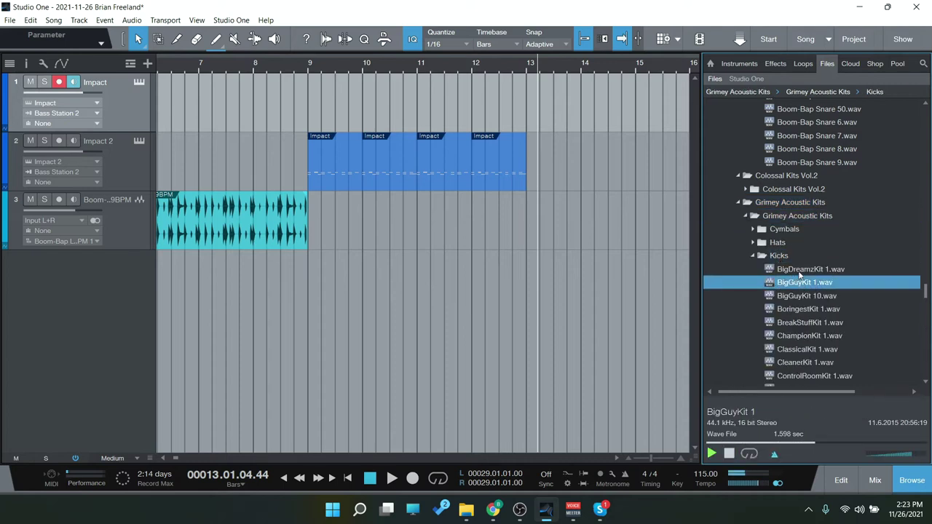
{"action": "left_click", "coordinate": [793, 269]}
{"action": "left_click", "coordinate": [802, 296]}
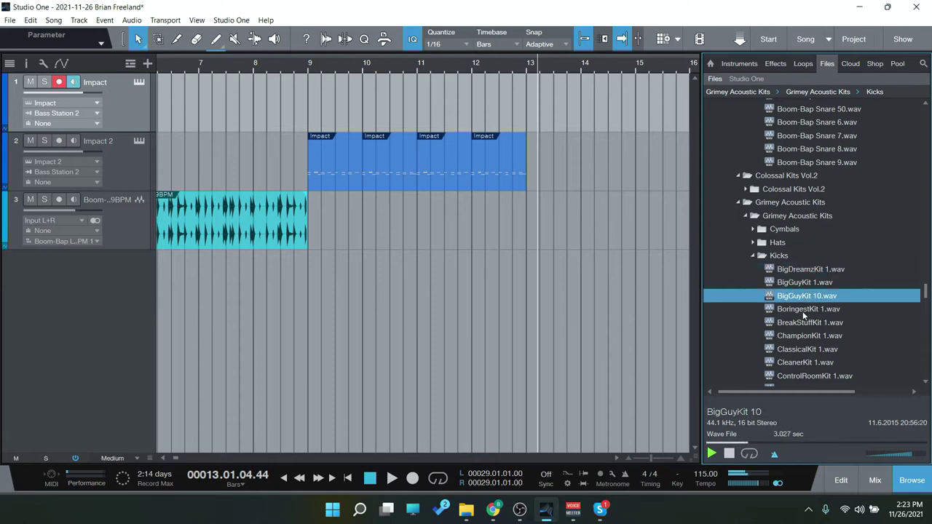
{"action": "key", "text": "Down"}
Audition the CleanerKit 1, ClassicalKit 1, ControlRoomKit 1 and DangerZoneKit 1 kicks, and collapse the Kicks folder.
{"action": "scroll", "coordinate": [802, 296], "scroll_direction": "down", "scroll_amount": 3}
{"action": "left_click", "coordinate": [802, 295]}
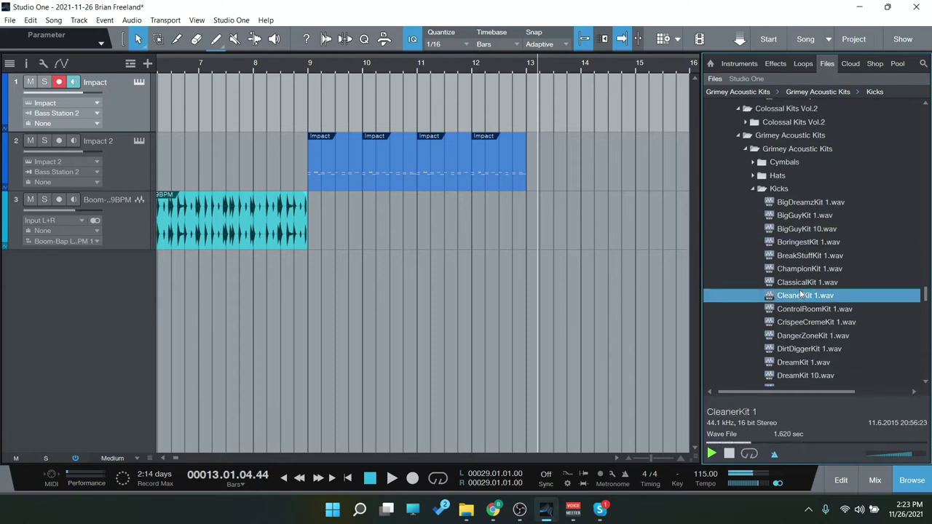
{"action": "left_click", "coordinate": [798, 282]}
{"action": "left_click", "coordinate": [798, 310]}
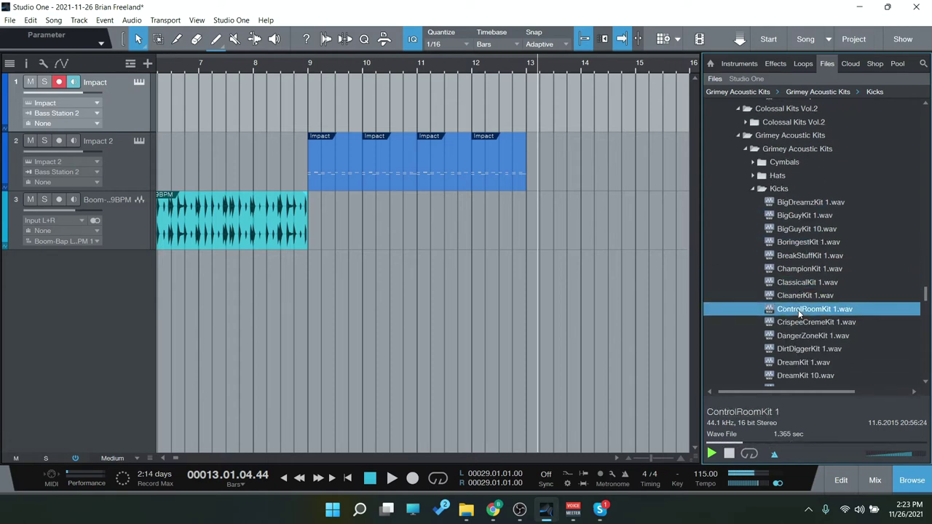
{"action": "left_click", "coordinate": [797, 335]}
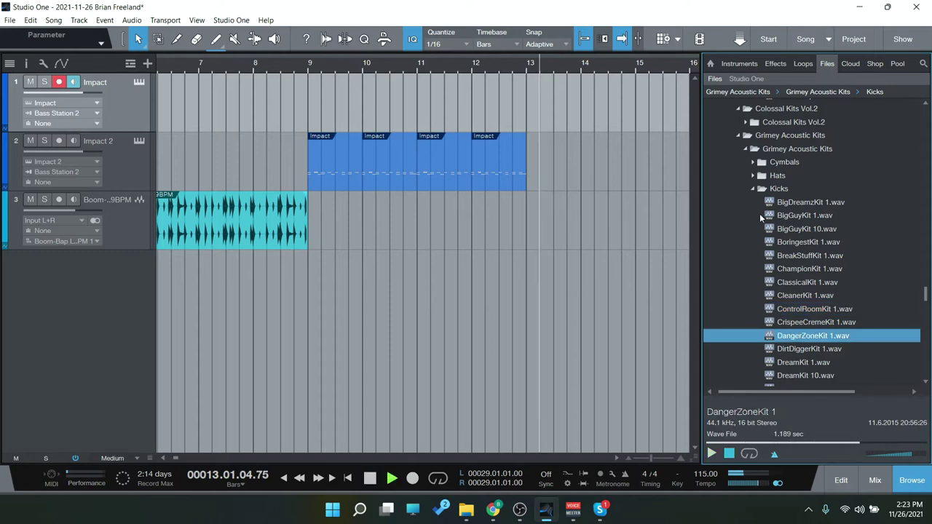
{"action": "left_click", "coordinate": [752, 189]}
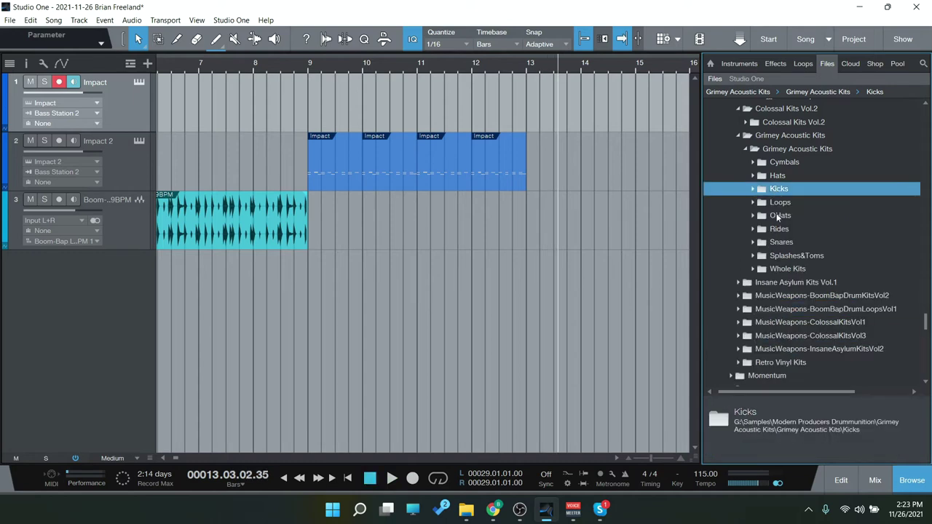
Expand the Grimey Acoustic Kits Loops folder and audition Grimey Loop 10 95BPM and Grimey Loop 1 88BPM.
{"action": "double_click", "coordinate": [781, 203]}
{"action": "left_click", "coordinate": [793, 231]}
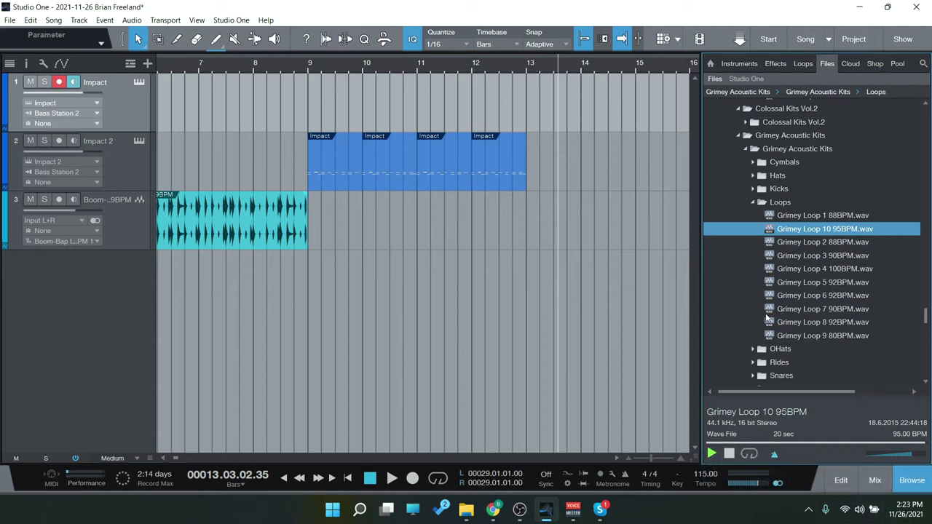
{"action": "left_click", "coordinate": [806, 217]}
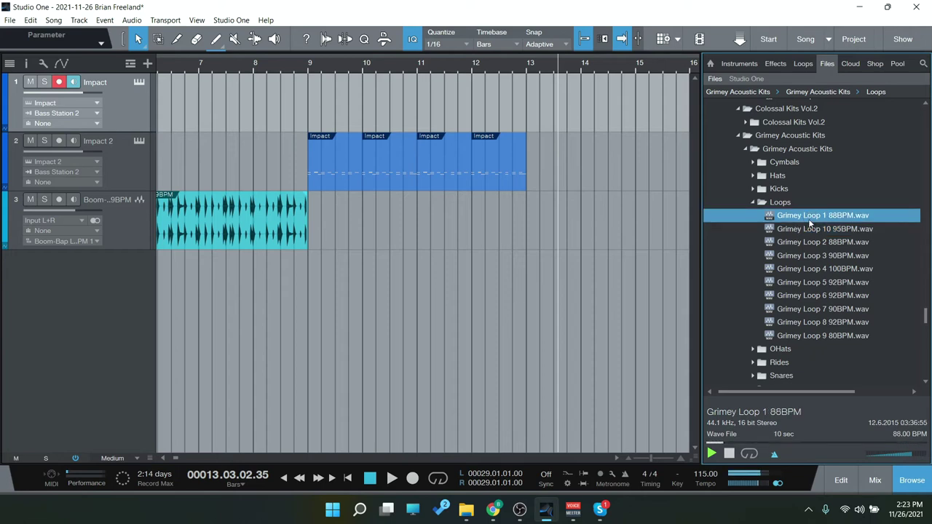
{"action": "left_click", "coordinate": [729, 454]}
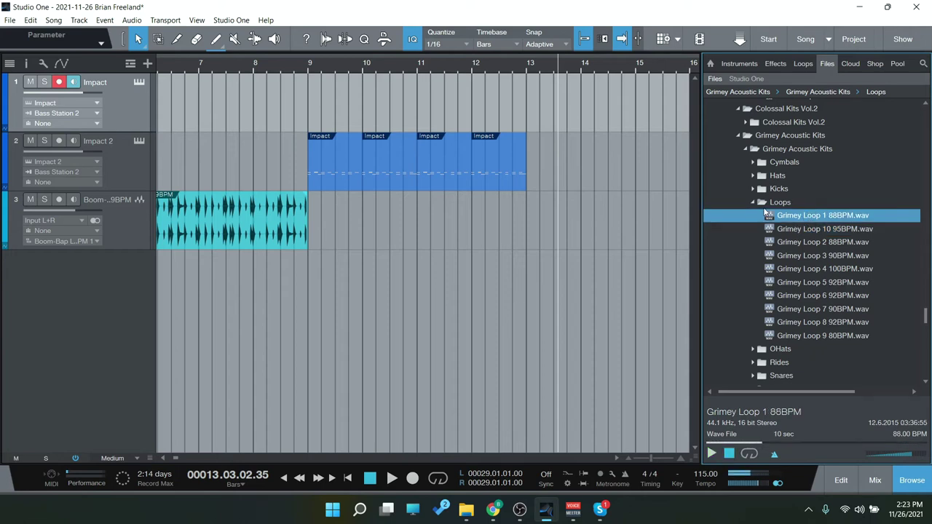
Audition Grimey Loop 6 92BPM, stop the preview, and collapse the Loops folder.
{"action": "left_click", "coordinate": [818, 296]}
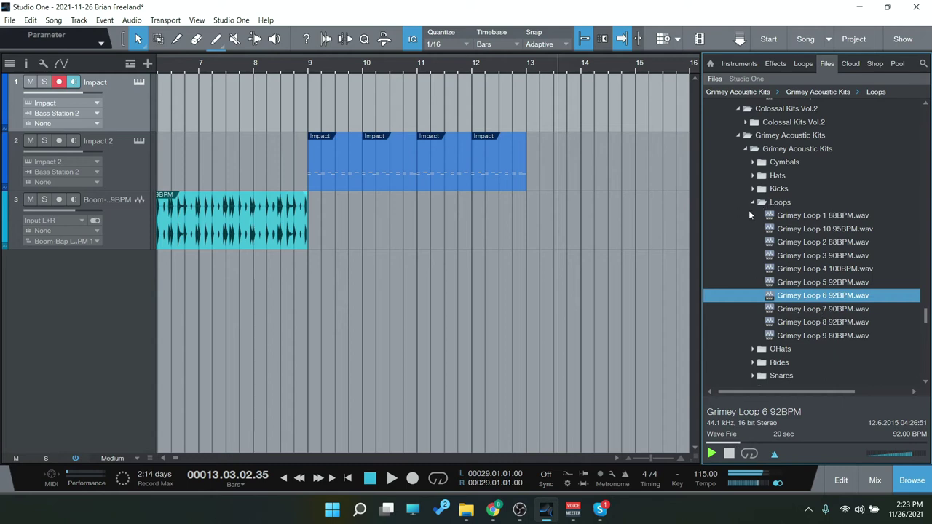
{"action": "left_click", "coordinate": [369, 479]}
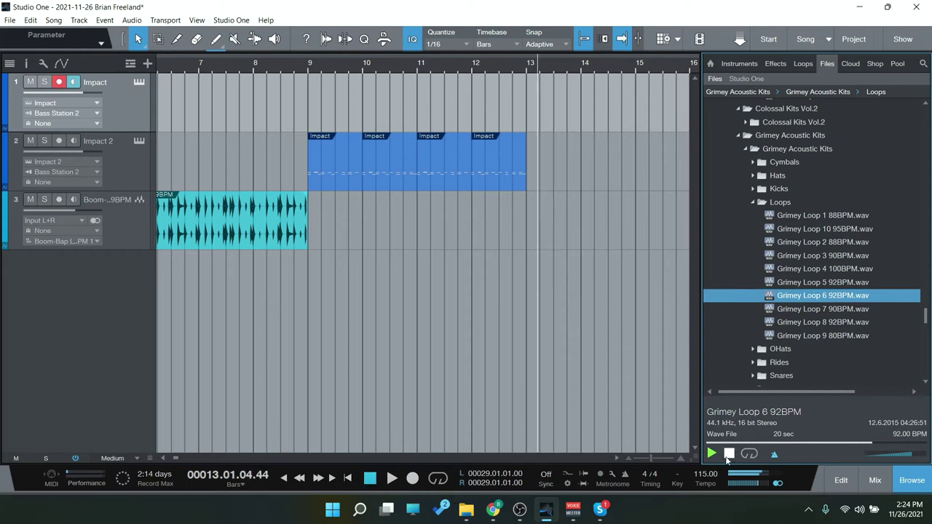
{"action": "left_click", "coordinate": [726, 453]}
{"action": "left_click", "coordinate": [752, 203]}
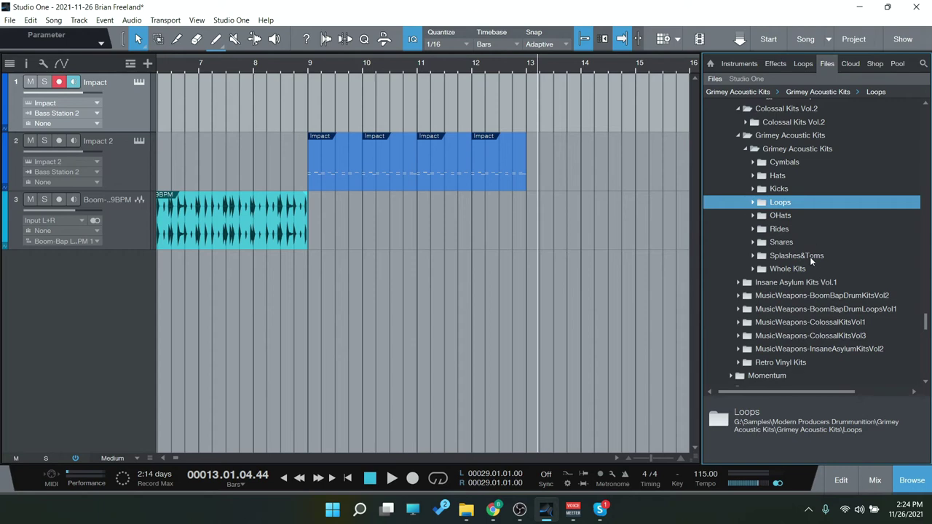
Expand Insane Asylum Kits Vol.1 and its Medicated (Normal) subfolder.
{"action": "scroll", "coordinate": [812, 258], "scroll_direction": "down", "scroll_amount": 1}
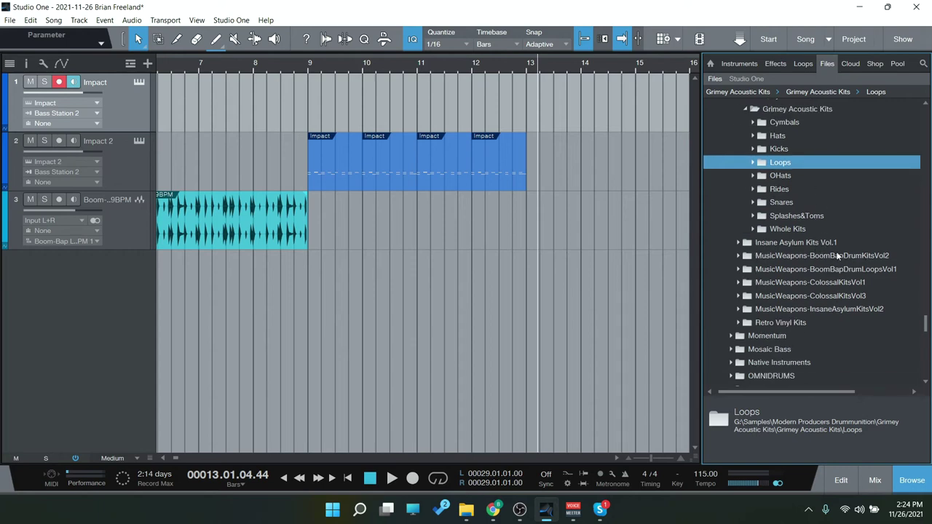
{"action": "scroll", "coordinate": [793, 225], "scroll_direction": "down", "scroll_amount": 2}
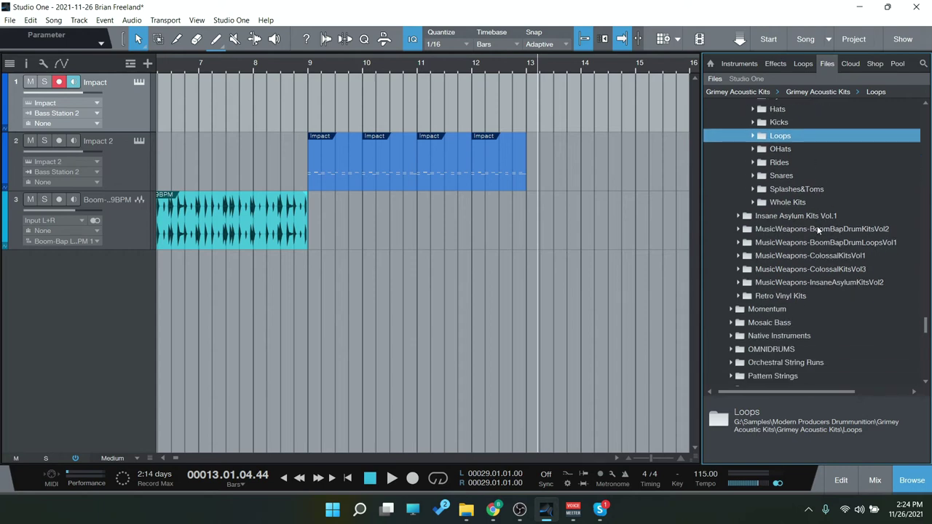
{"action": "double_click", "coordinate": [786, 216]}
{"action": "double_click", "coordinate": [777, 230]}
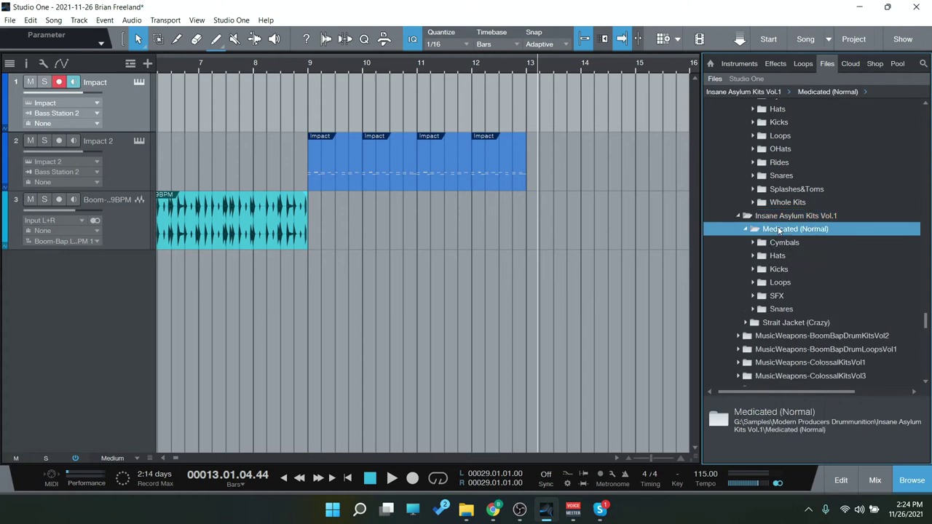
Audition Medicated Loop 02 88BPM from the Medicated (Normal) Loops folder, and collapse that folder.
{"action": "left_click", "coordinate": [785, 282]}
{"action": "left_click", "coordinate": [776, 308]}
{"action": "left_click", "coordinate": [713, 453]}
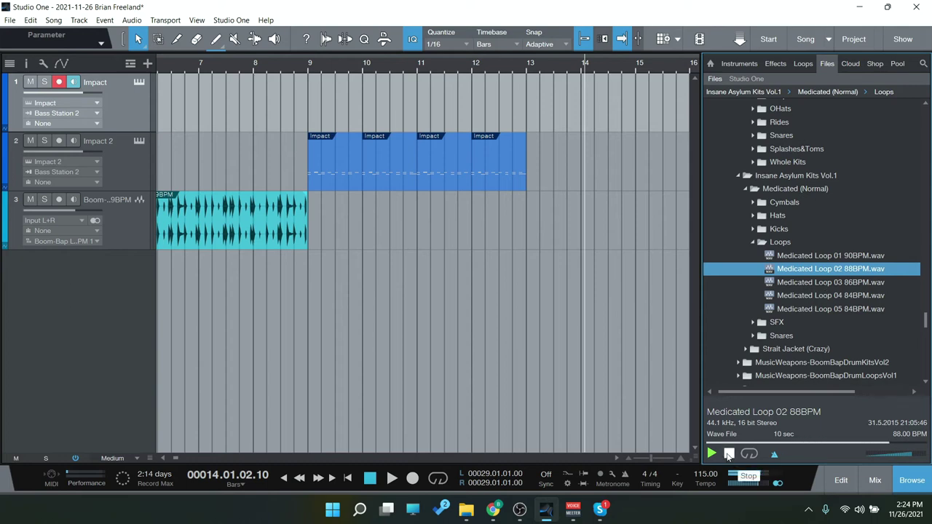
{"action": "left_click", "coordinate": [729, 454]}
{"action": "left_click", "coordinate": [753, 242]}
Expand Strait Jacket (Crazy) with its Loops folder, reopen the Medicated Loops folder, and audition Medicated Loop 05 84BPM.
{"action": "left_click", "coordinate": [745, 283]}
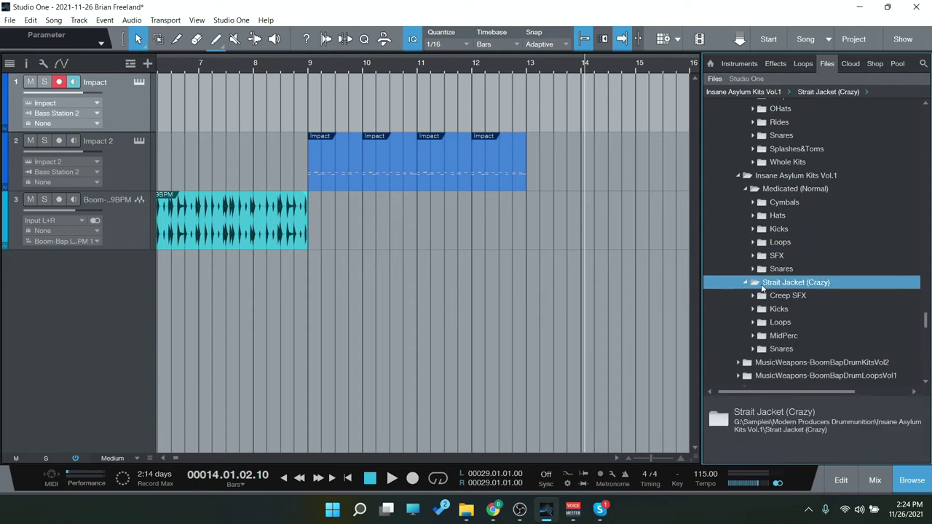
{"action": "scroll", "coordinate": [798, 291], "scroll_direction": "down", "scroll_amount": 1}
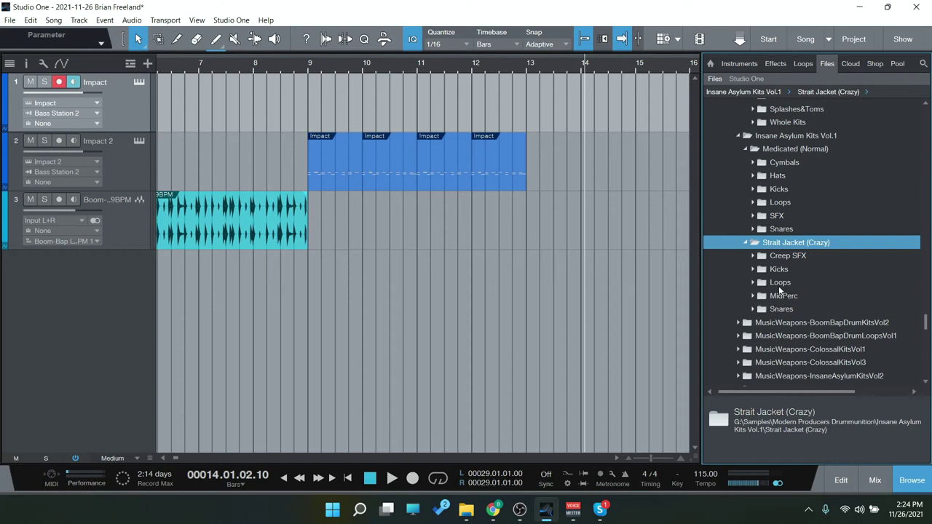
{"action": "double_click", "coordinate": [780, 284]}
{"action": "double_click", "coordinate": [779, 201]}
{"action": "left_click", "coordinate": [830, 269]}
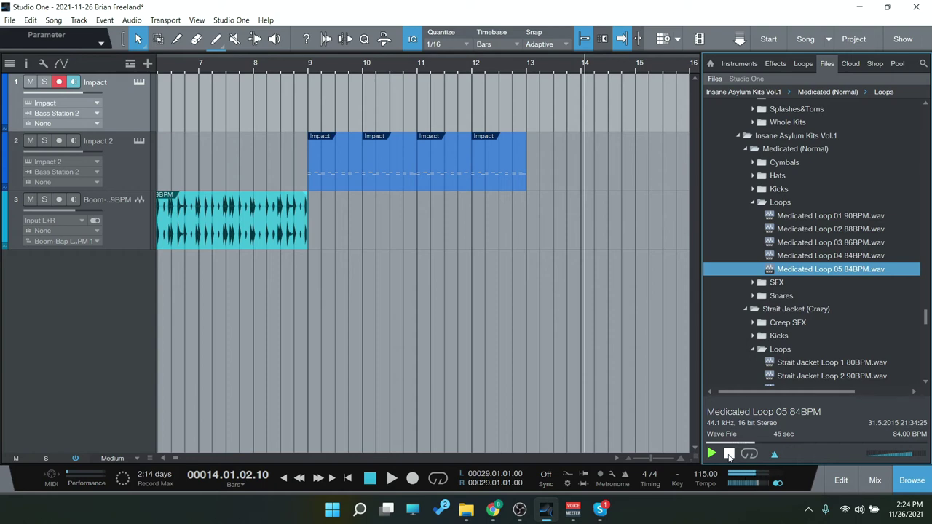
Audition Strait Jacket Loop 5 87BPM and Strait Jacket Loop 3 92BPM.
{"action": "scroll", "coordinate": [849, 283], "scroll_direction": "down", "scroll_amount": 3}
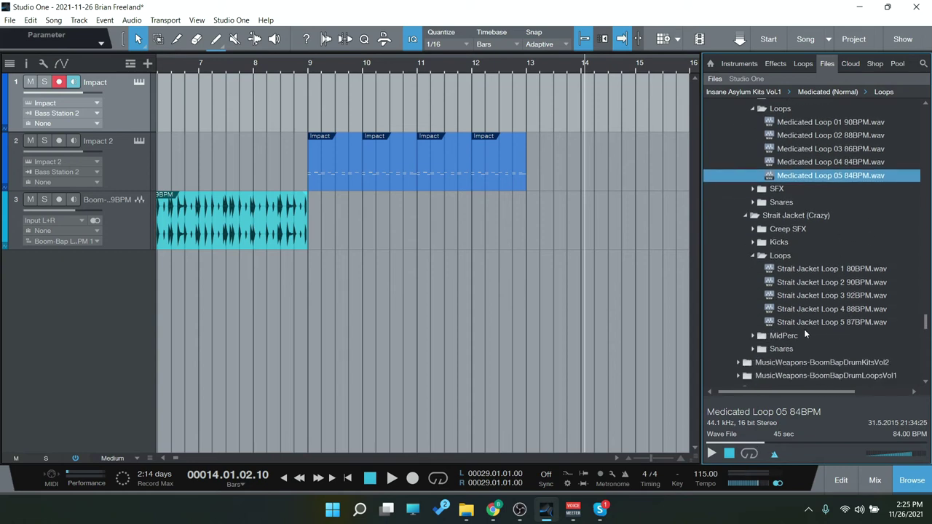
{"action": "left_click", "coordinate": [822, 323]}
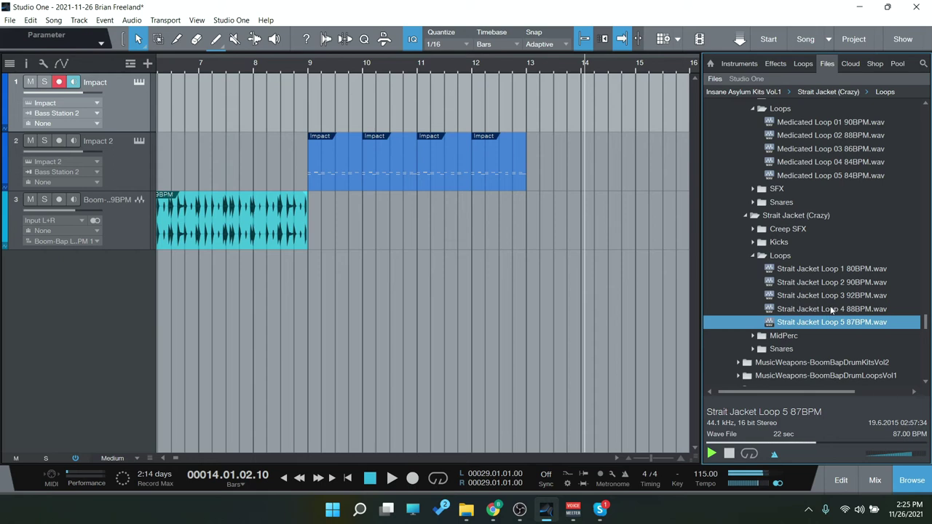
{"action": "left_click", "coordinate": [729, 454]}
{"action": "left_click", "coordinate": [842, 295]}
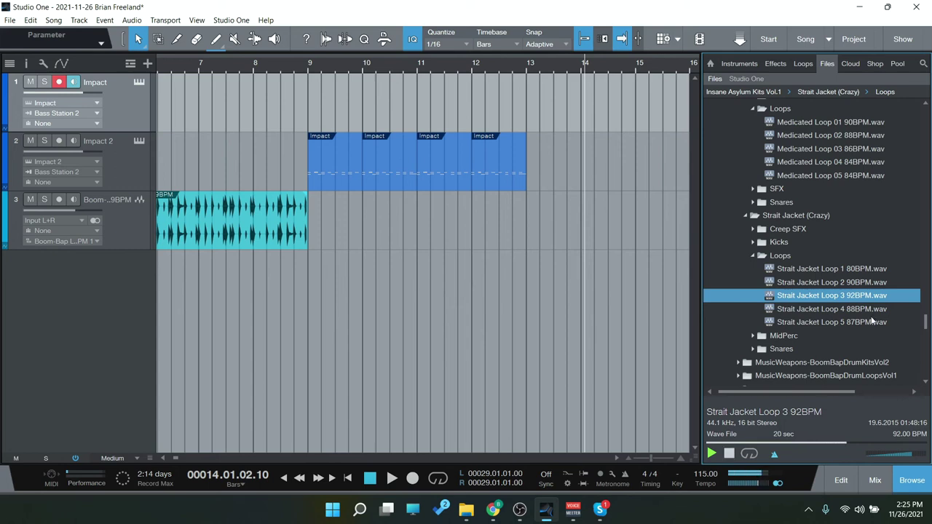
Expand Retro Vinyl Kits down to Retro Vinyl Hats, audition 001hat, and collapse the hats folder.
{"action": "scroll", "coordinate": [868, 317], "scroll_direction": "down", "scroll_amount": 3}
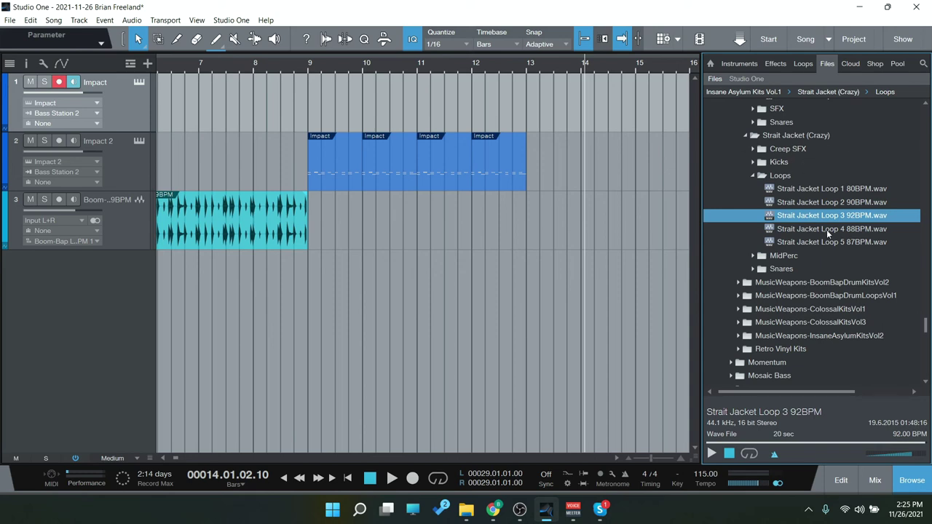
{"action": "scroll", "coordinate": [808, 218], "scroll_direction": "down", "scroll_amount": 2}
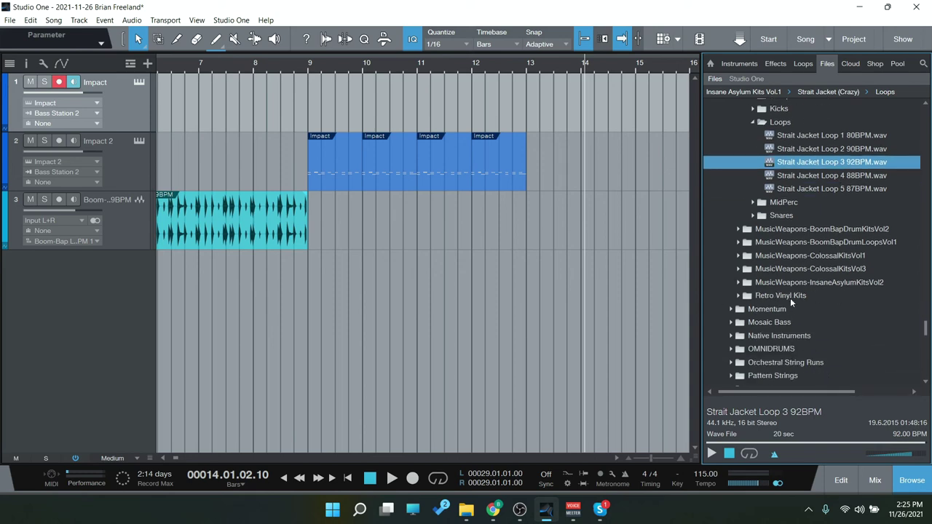
{"action": "double_click", "coordinate": [790, 296]}
{"action": "double_click", "coordinate": [815, 308]}
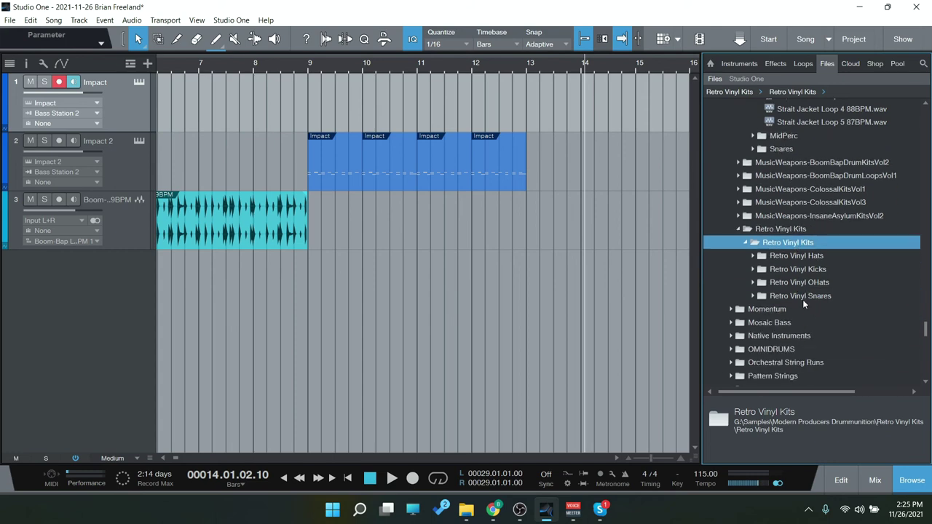
{"action": "double_click", "coordinate": [801, 259]}
{"action": "left_click", "coordinate": [797, 322]}
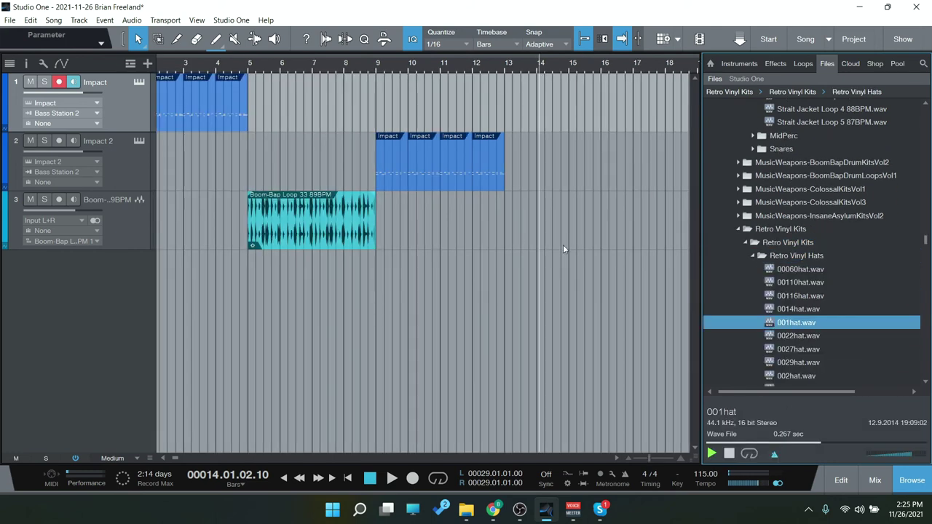
{"action": "double_click", "coordinate": [772, 257]}
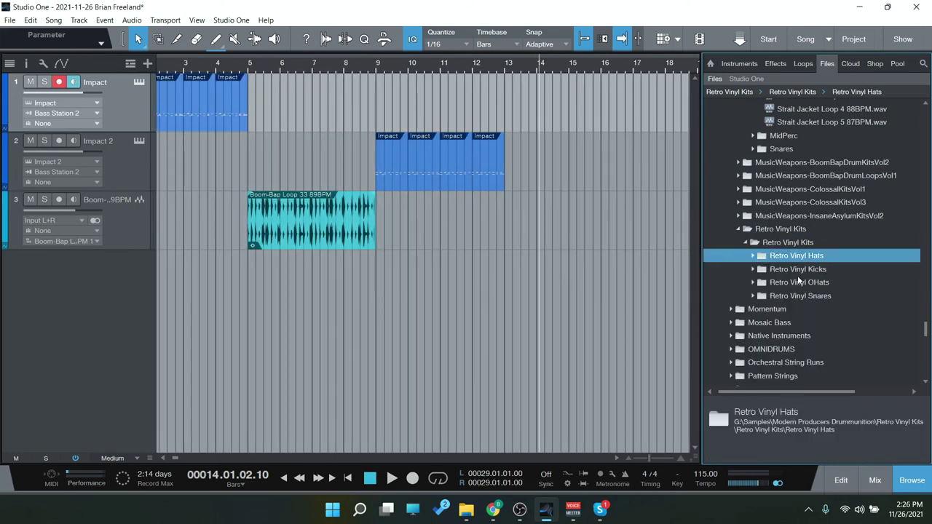
Expand Retro Vinyl Kicks and audition the kicks between 00116kik and 0027kik.
{"action": "double_click", "coordinate": [800, 269]}
{"action": "left_click", "coordinate": [807, 308]}
{"action": "key", "text": "Down"}
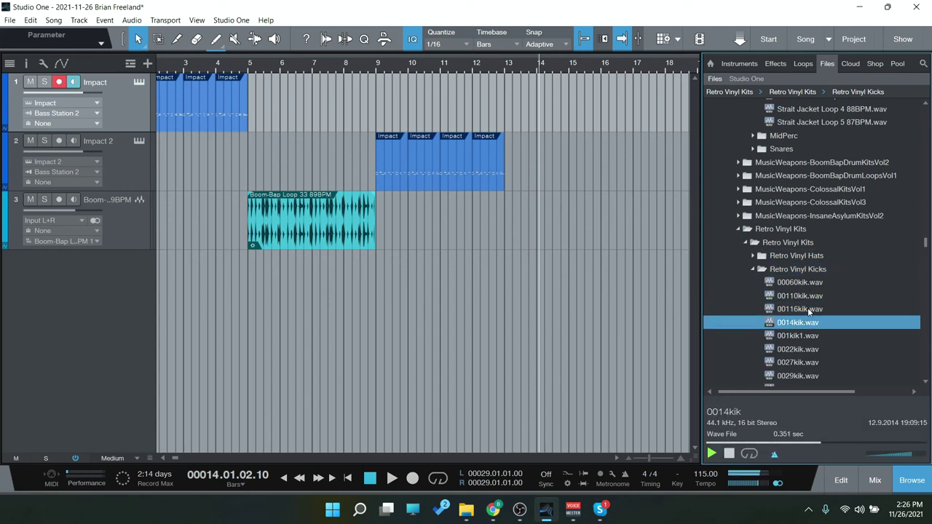
{"action": "key", "text": "Down"}
{"action": "key", "text": "Down"}
{"action": "key", "text": "Down"}
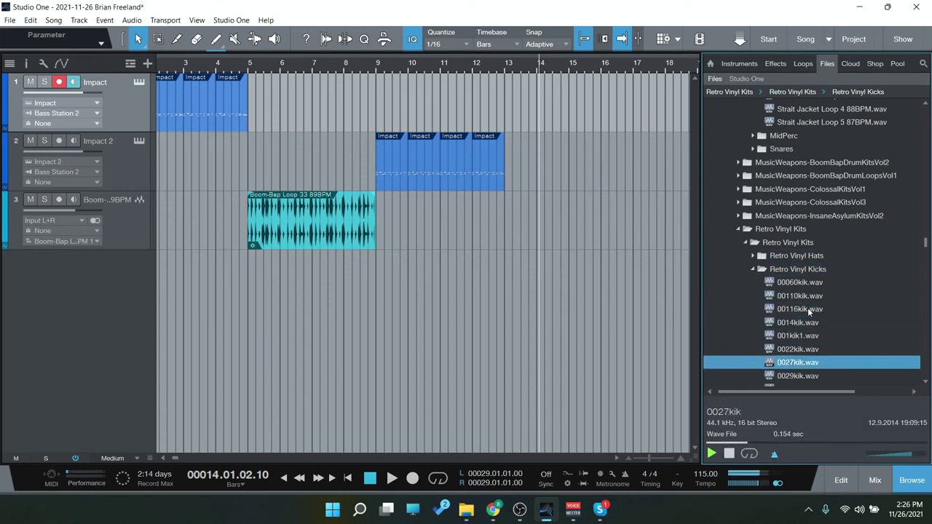
{"action": "key", "text": "Up"}
{"action": "key", "text": "Up"}
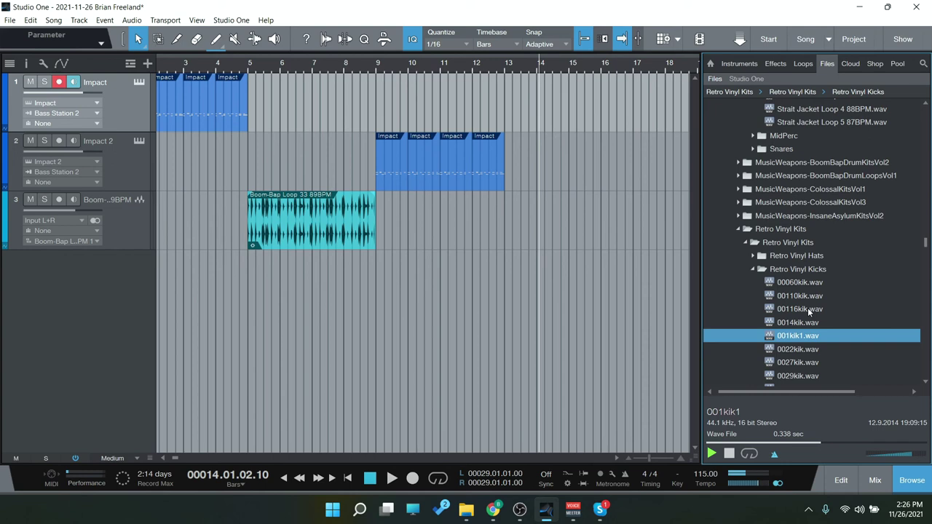
{"action": "key", "text": "Up"}
{"action": "key", "text": "Down"}
Audition further Retro Vinyl kicks between 001kik1 and 005kik.
{"action": "left_click", "coordinate": [804, 340]}
{"action": "scroll", "coordinate": [804, 339], "scroll_direction": "down", "scroll_amount": 2}
{"action": "left_click", "coordinate": [804, 338]}
{"action": "scroll", "coordinate": [805, 336], "scroll_direction": "down", "scroll_amount": 1}
{"action": "left_click", "coordinate": [805, 336]}
{"action": "scroll", "coordinate": [810, 337], "scroll_direction": "down", "scroll_amount": 2}
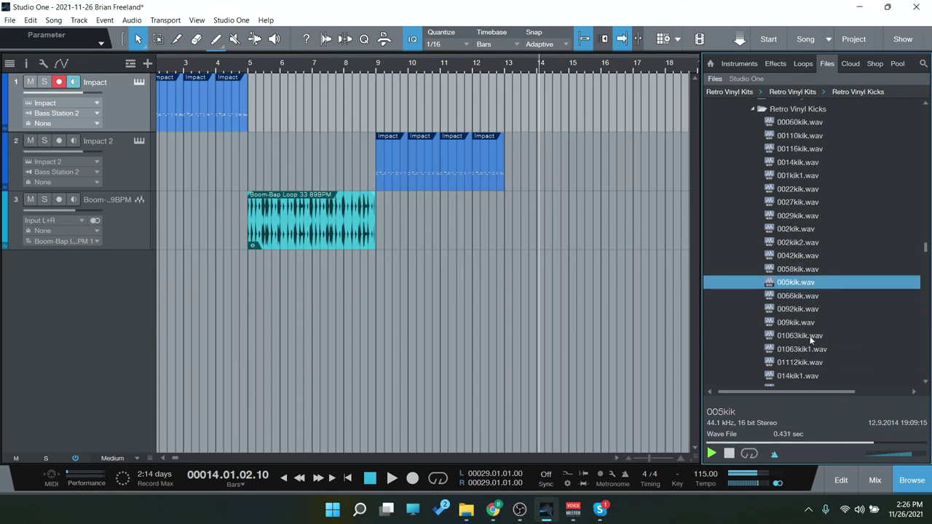
Audition the 01063kik, 0172kik and 0392kik kicks, and collapse the Retro Vinyl Kicks folder.
{"action": "left_click", "coordinate": [810, 335]}
{"action": "scroll", "coordinate": [810, 336], "scroll_direction": "down", "scroll_amount": 2}
{"action": "left_click", "coordinate": [810, 336]}
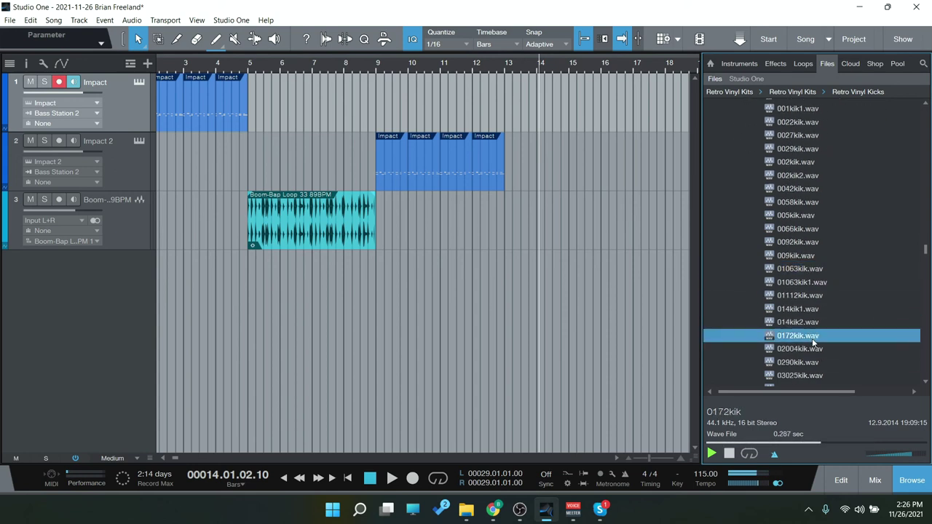
{"action": "scroll", "coordinate": [813, 340], "scroll_direction": "down", "scroll_amount": 2}
{"action": "left_click", "coordinate": [813, 340]}
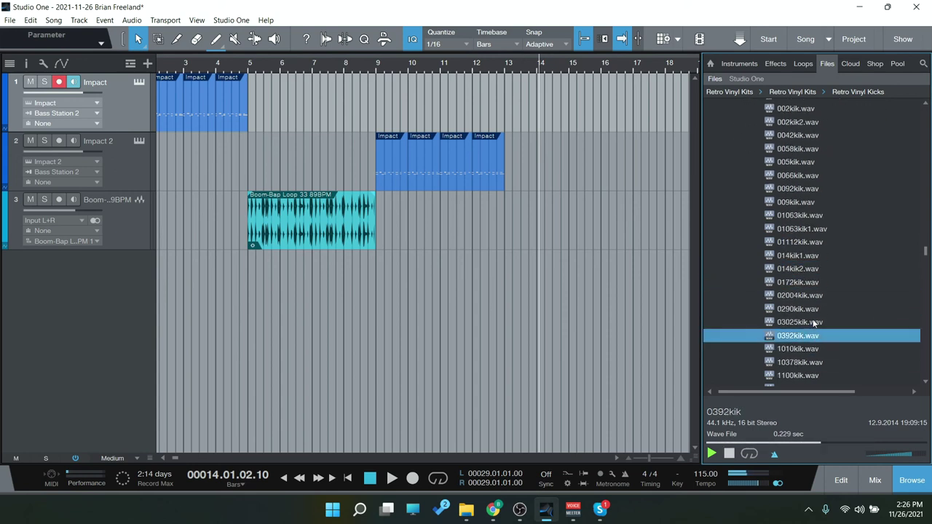
{"action": "scroll", "coordinate": [814, 323], "scroll_direction": "down", "scroll_amount": 2}
{"action": "left_click_drag", "start_coordinate": [926, 263], "coordinate": [928, 257]}
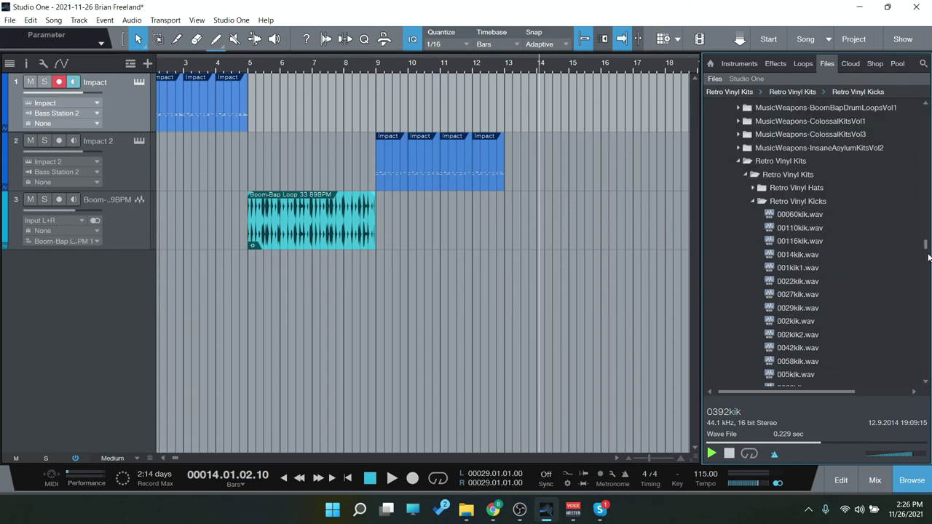
{"action": "left_click", "coordinate": [753, 201]}
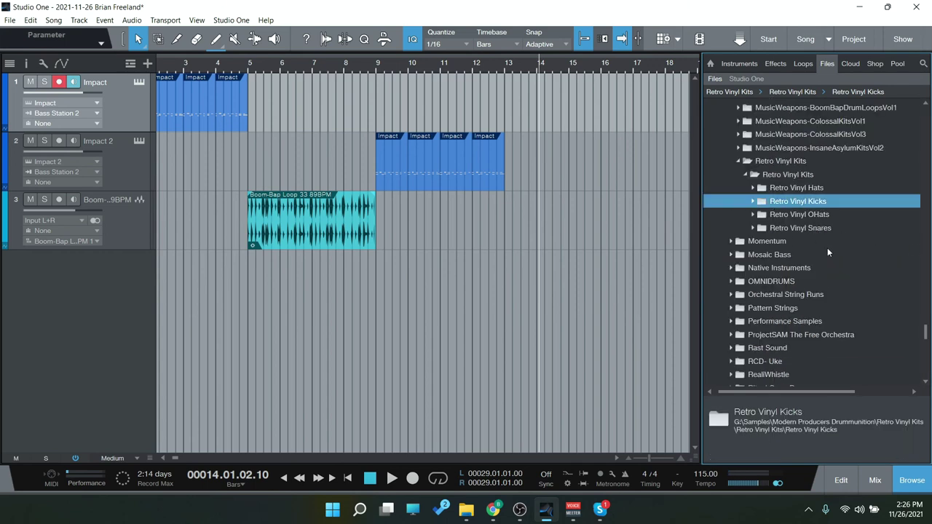
Expand Retro Vinyl Snares, audition 00110snr, 00116snr, 0014snr and 001snr, and collapse the folder.
{"action": "double_click", "coordinate": [811, 229]}
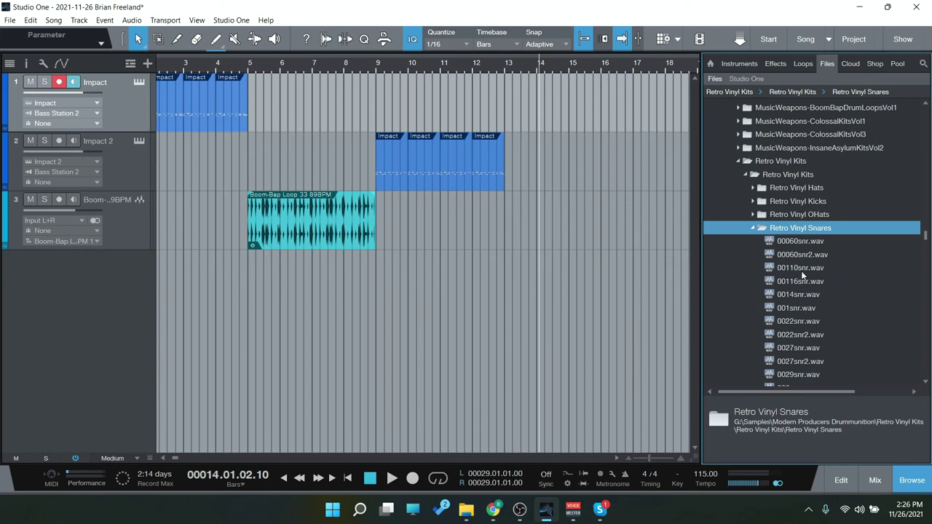
{"action": "left_click", "coordinate": [802, 270]}
{"action": "left_click", "coordinate": [802, 283]}
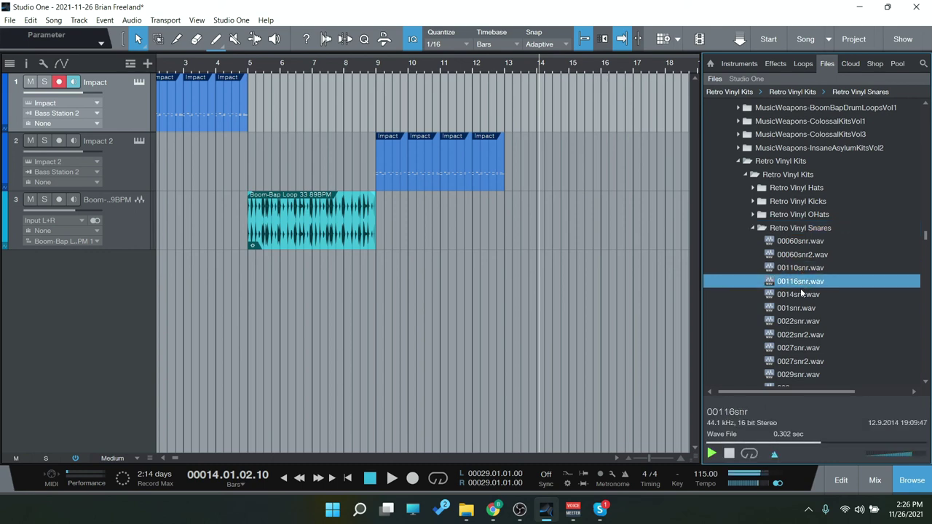
{"action": "left_click", "coordinate": [800, 294]}
{"action": "left_click", "coordinate": [802, 309]}
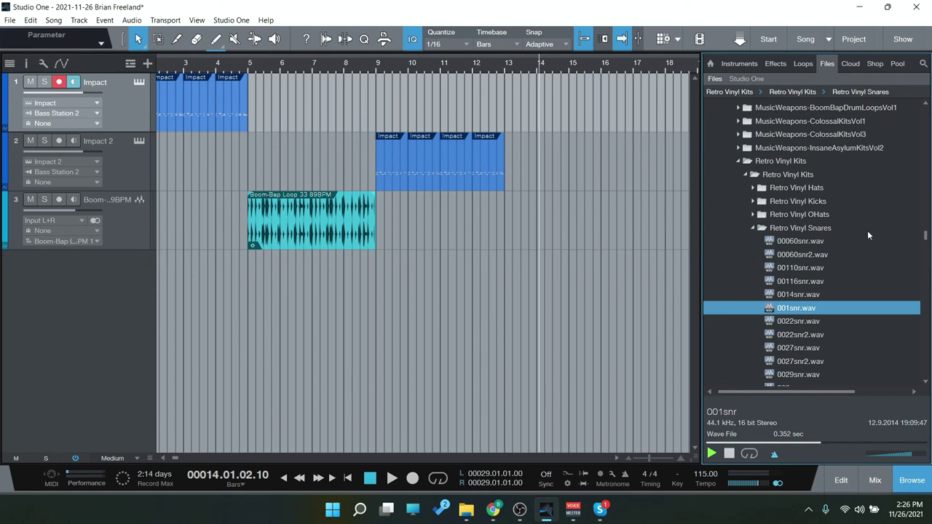
{"action": "left_click", "coordinate": [755, 229]}
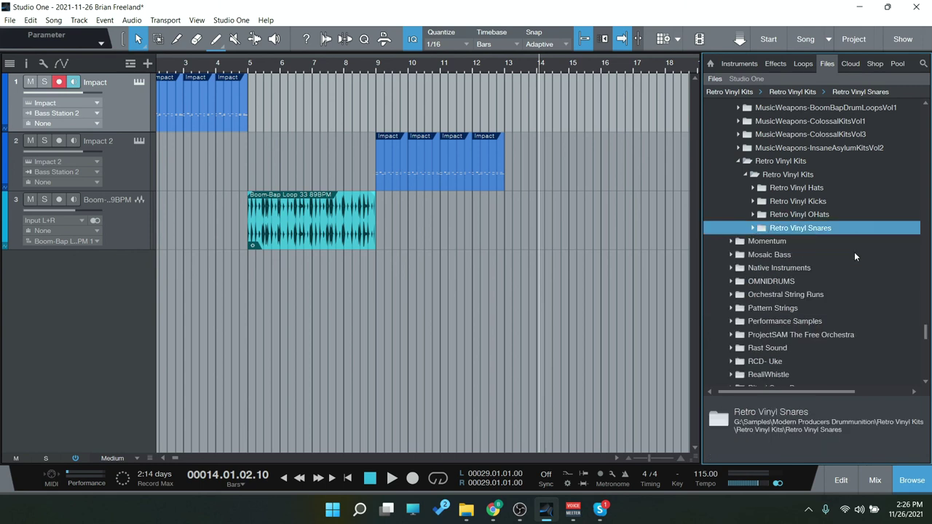
{"action": "scroll", "coordinate": [853, 252], "scroll_direction": "up", "scroll_amount": 1}
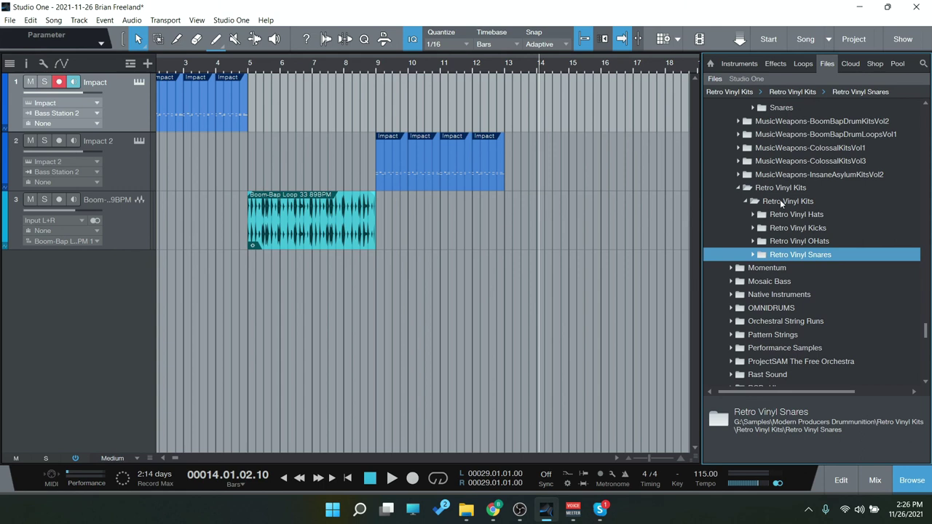
{"action": "scroll", "coordinate": [719, 190], "scroll_direction": "up", "scroll_amount": 9}
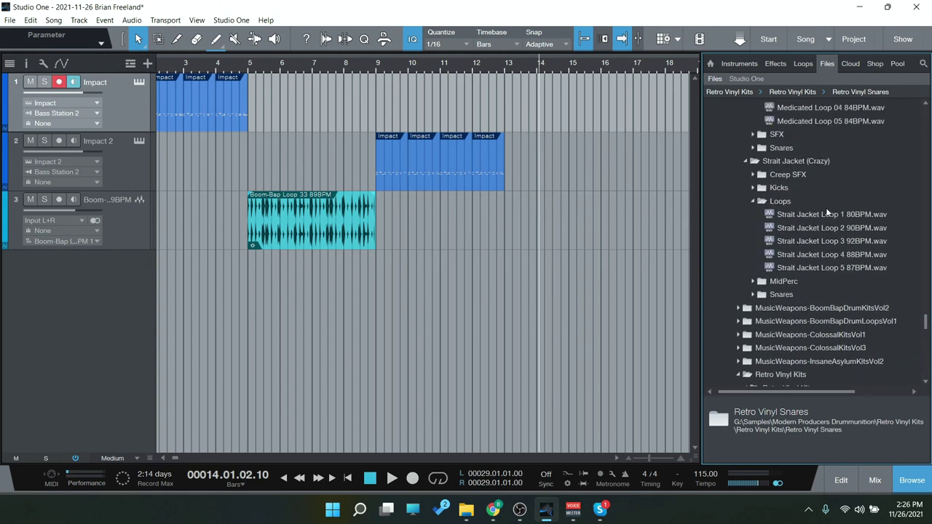
{"action": "scroll", "coordinate": [800, 229], "scroll_direction": "up", "scroll_amount": 8}
{"action": "scroll", "coordinate": [834, 301], "scroll_direction": "down", "scroll_amount": 3}
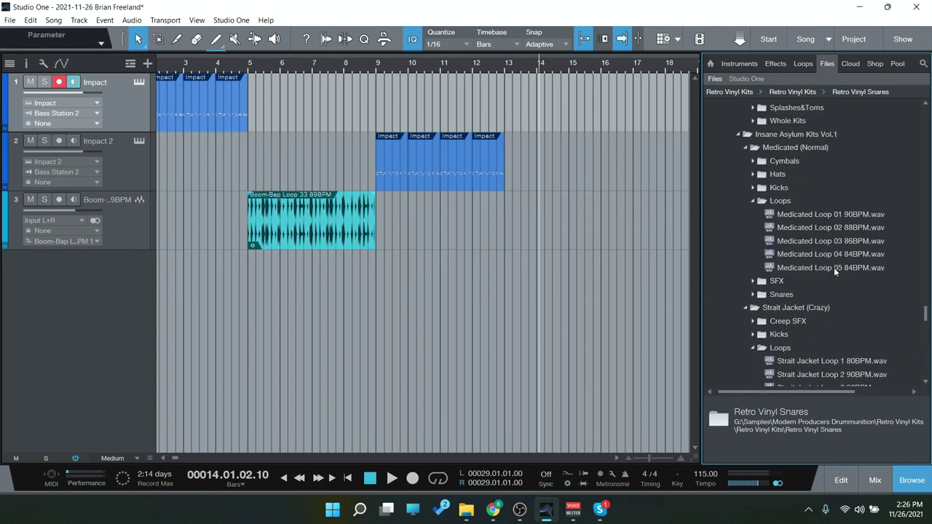
{"action": "scroll", "coordinate": [811, 336], "scroll_direction": "up", "scroll_amount": 8}
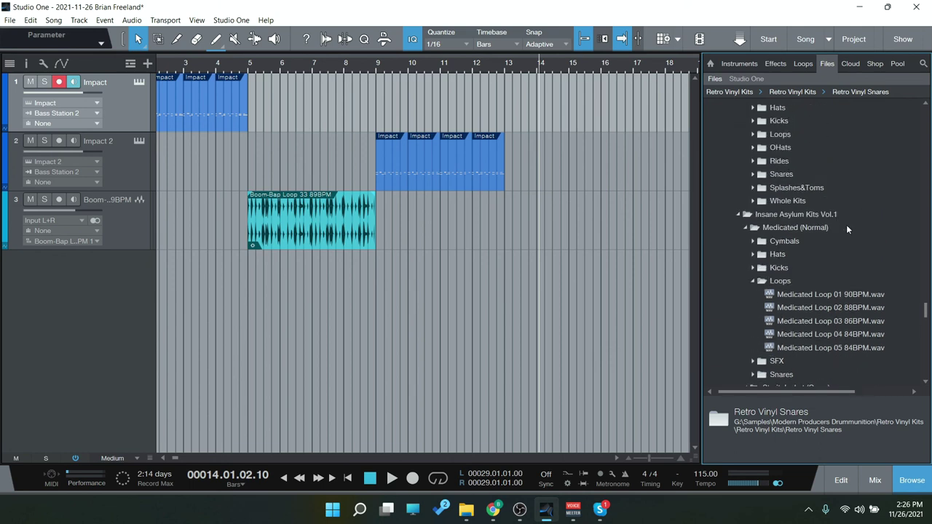
{"action": "scroll", "coordinate": [845, 222], "scroll_direction": "up", "scroll_amount": 5}
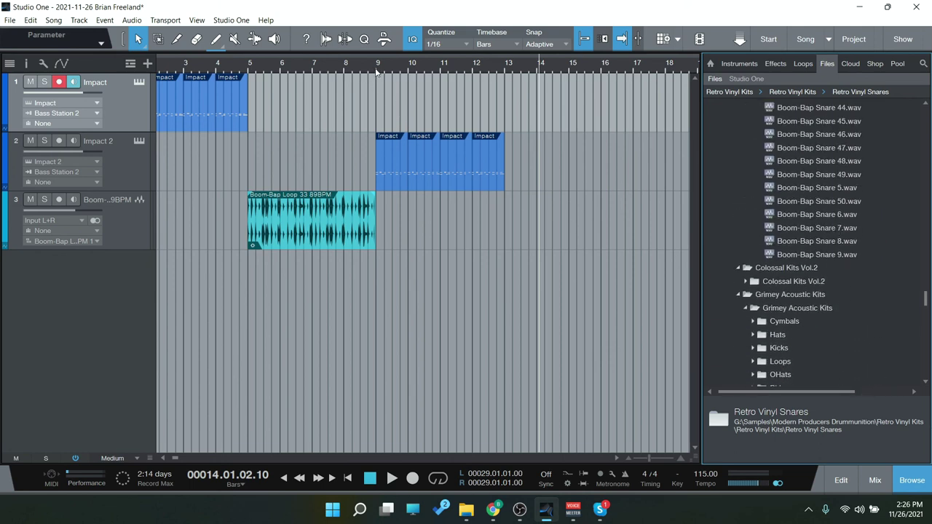
Place the playback cursor at the start of bar 9.
{"action": "left_click", "coordinate": [378, 70]}
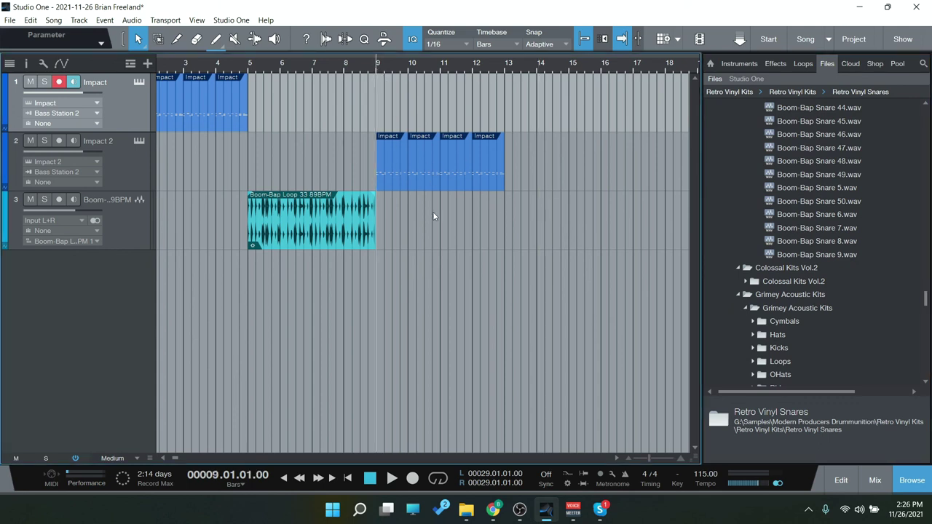